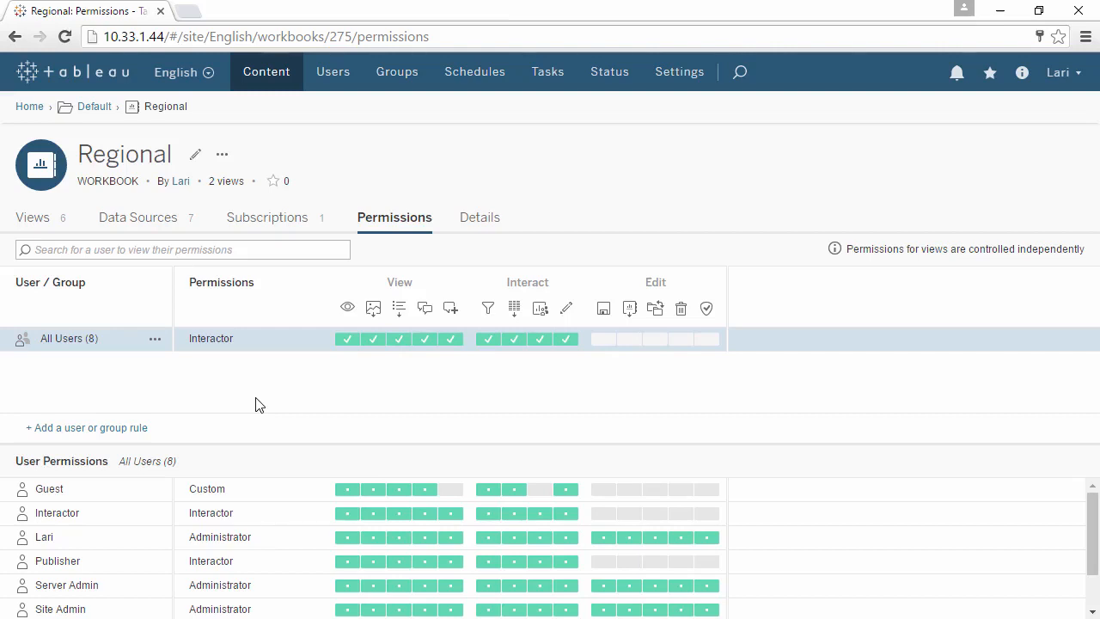
Open the list of site users and sort it by site role to review each user's role
{"action": "left_click", "coordinate": [348, 72]}
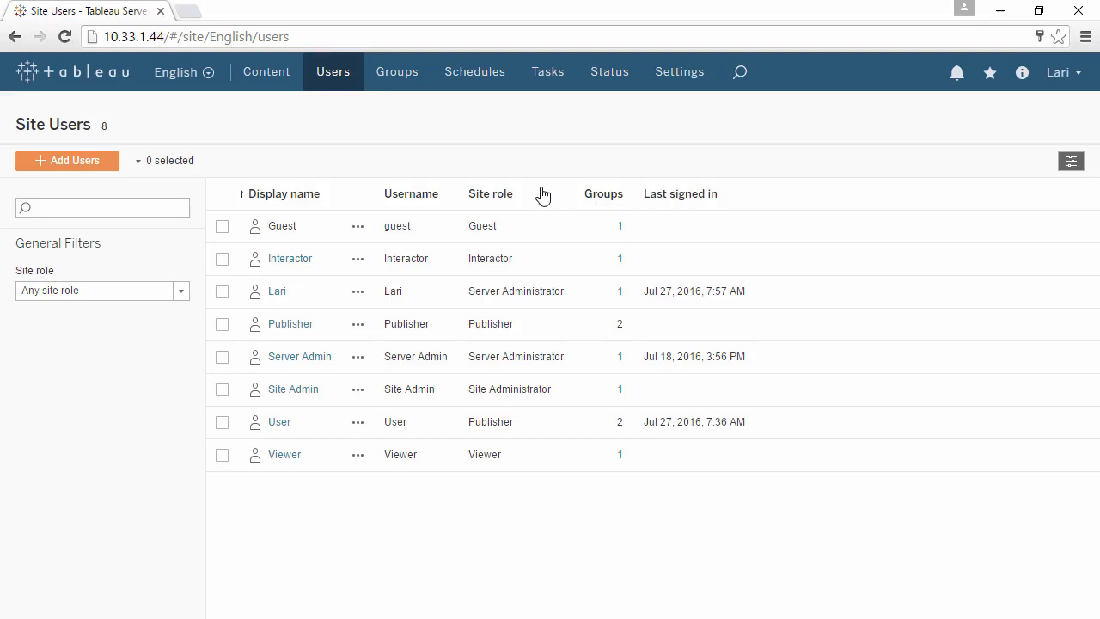
{"action": "left_click", "coordinate": [358, 258]}
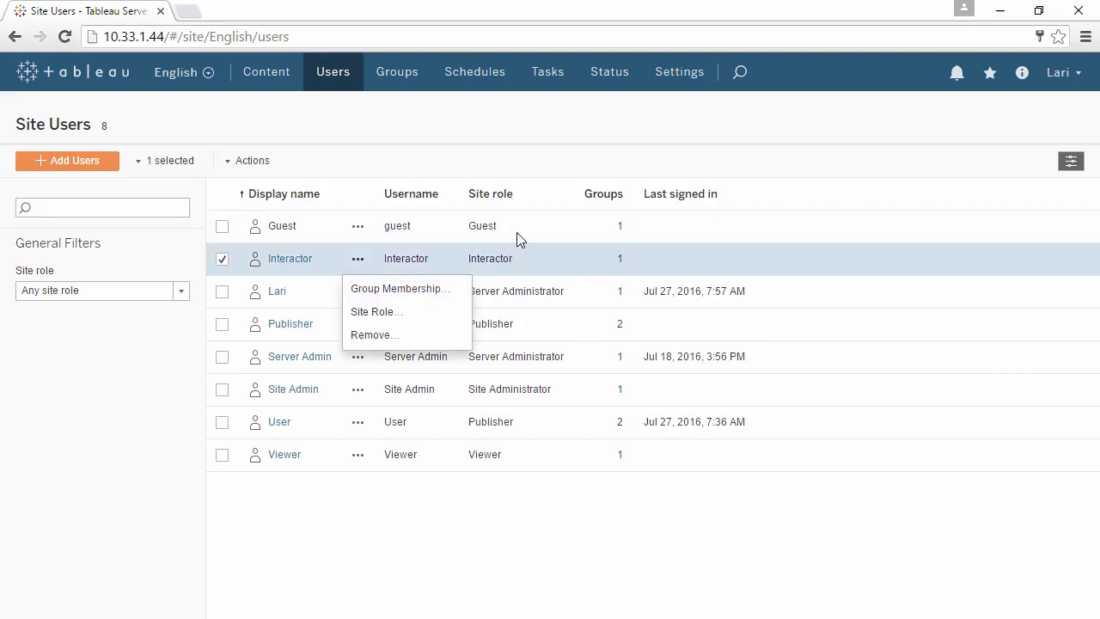
{"action": "left_click", "coordinate": [545, 197]}
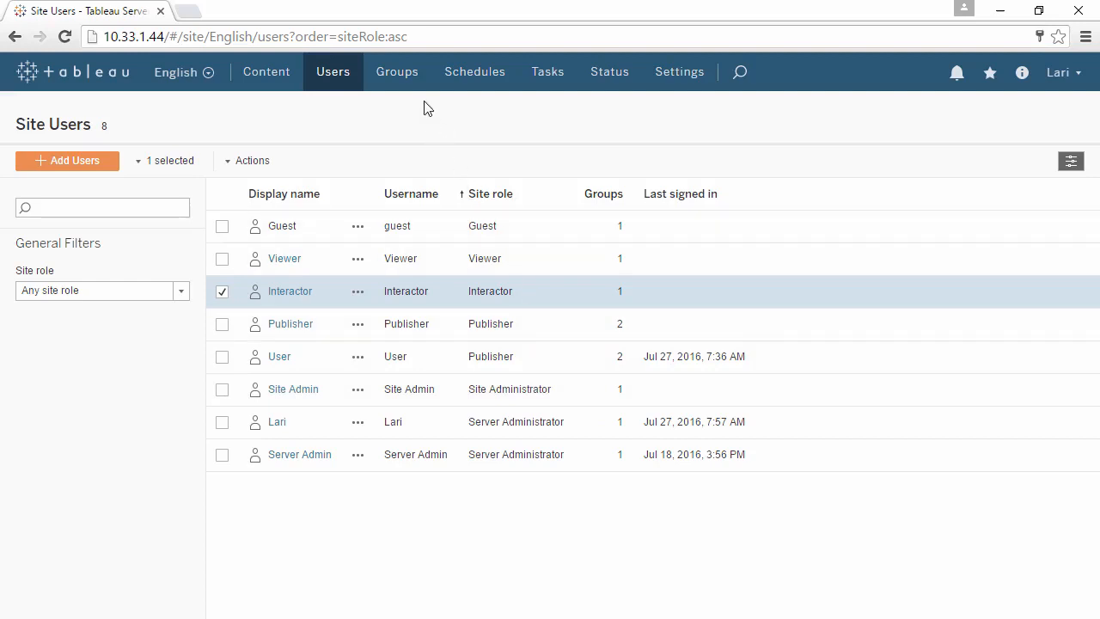
Create a new group named Marketing Managers and widen the Name column to show its full name
{"action": "left_click", "coordinate": [409, 79]}
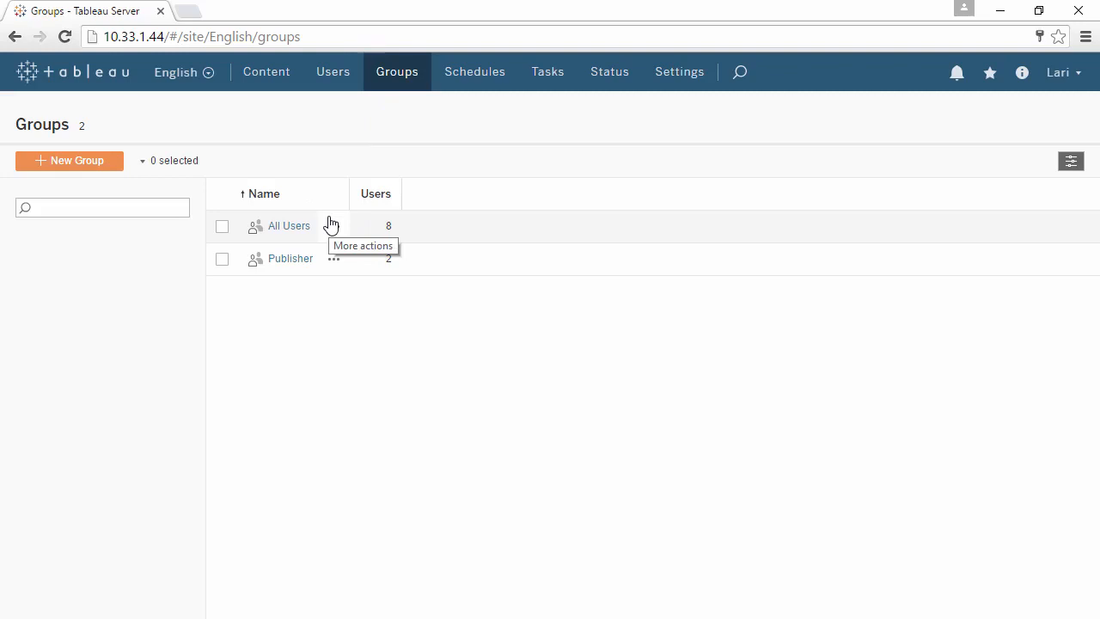
{"action": "left_click", "coordinate": [104, 164]}
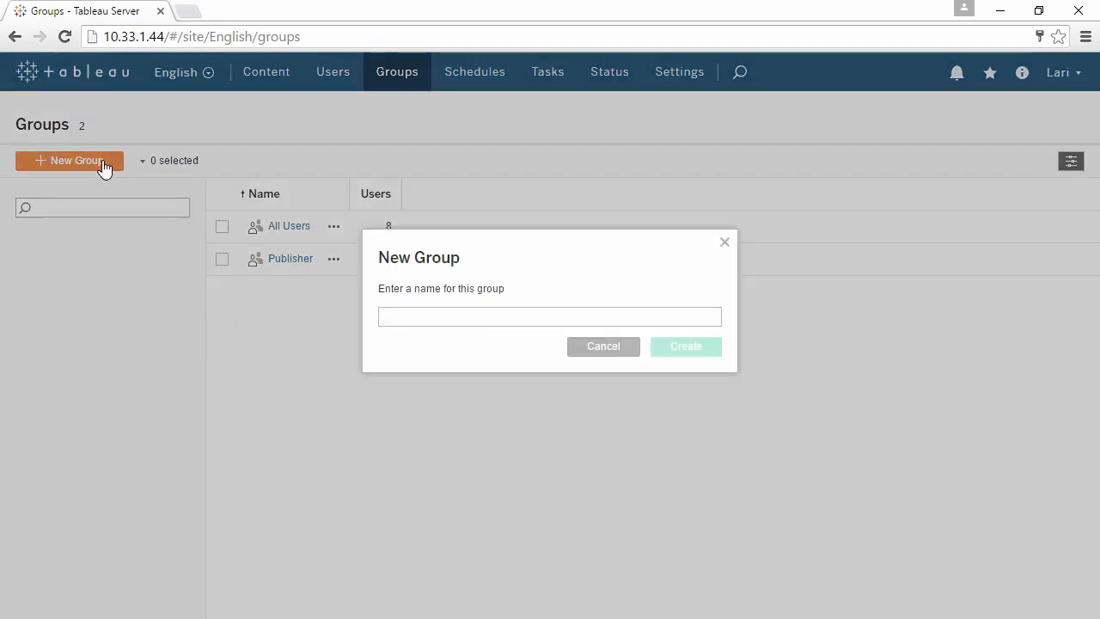
{"action": "type", "text": "Marketing Managers"}
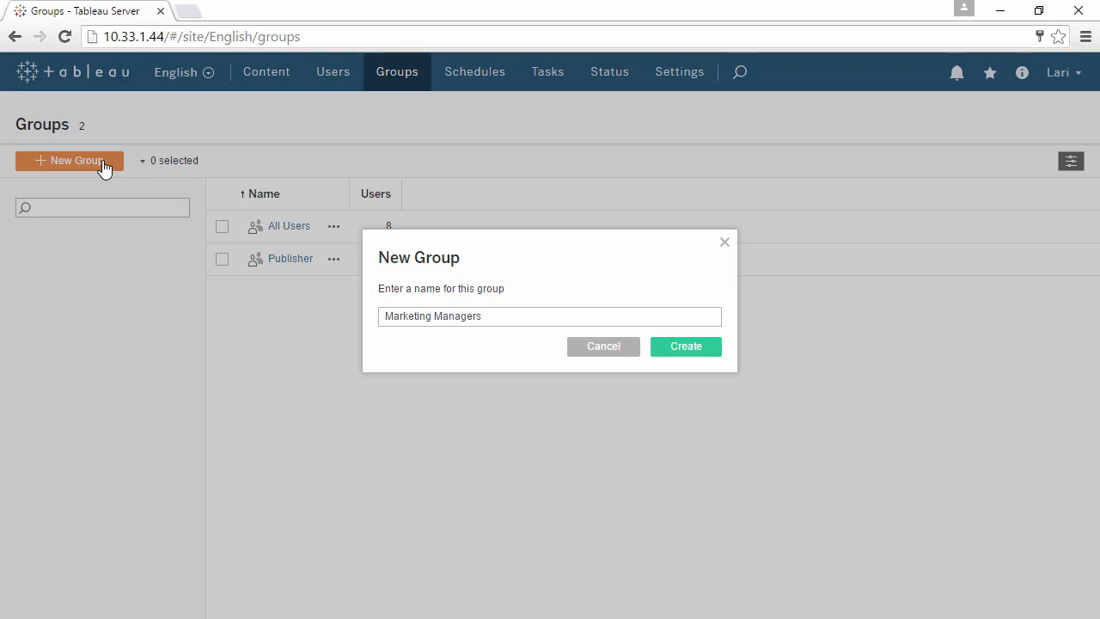
{"action": "left_click", "coordinate": [660, 350]}
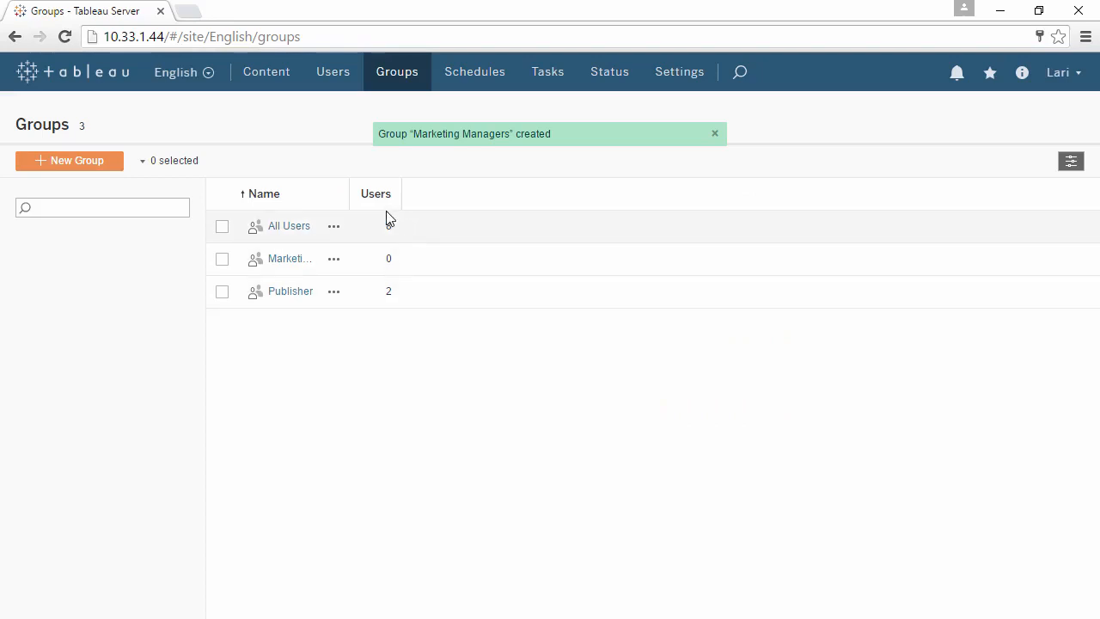
{"action": "left_click_drag", "start_coordinate": [349, 197], "coordinate": [428, 200]}
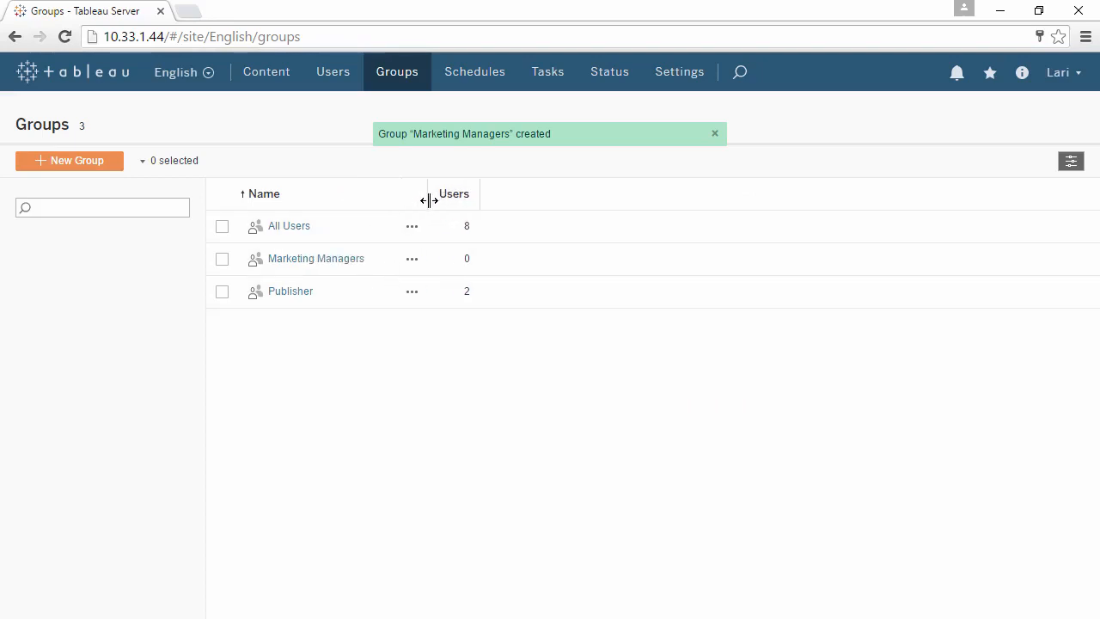
Add the users Interactor, Publisher and Viewer to the Marketing Managers group and dismiss the notification
{"action": "left_click", "coordinate": [336, 258]}
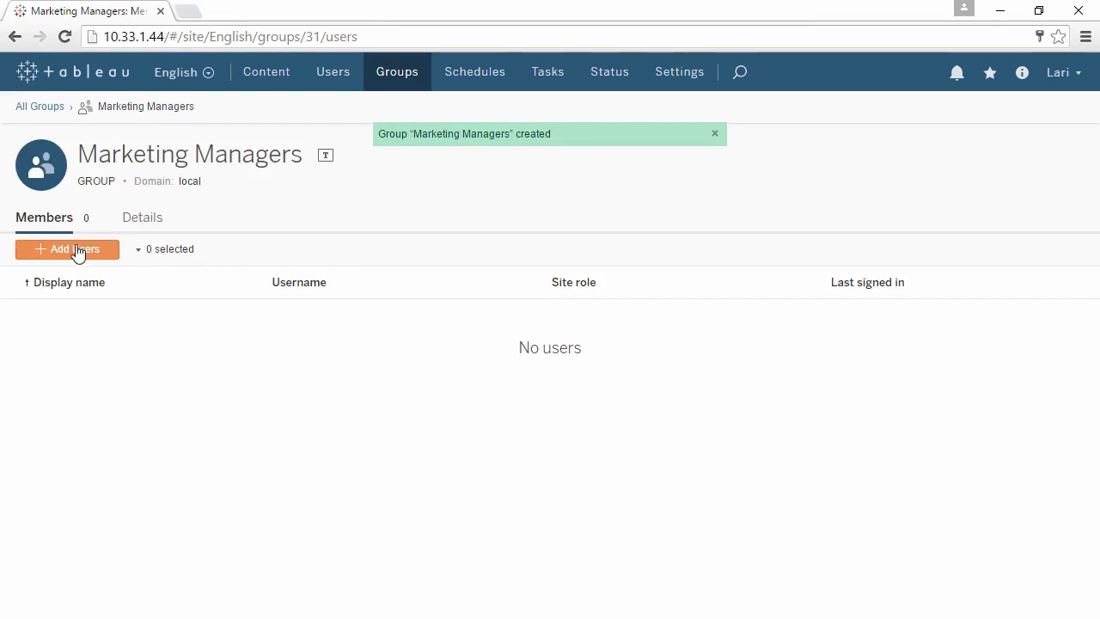
{"action": "left_click", "coordinate": [76, 250]}
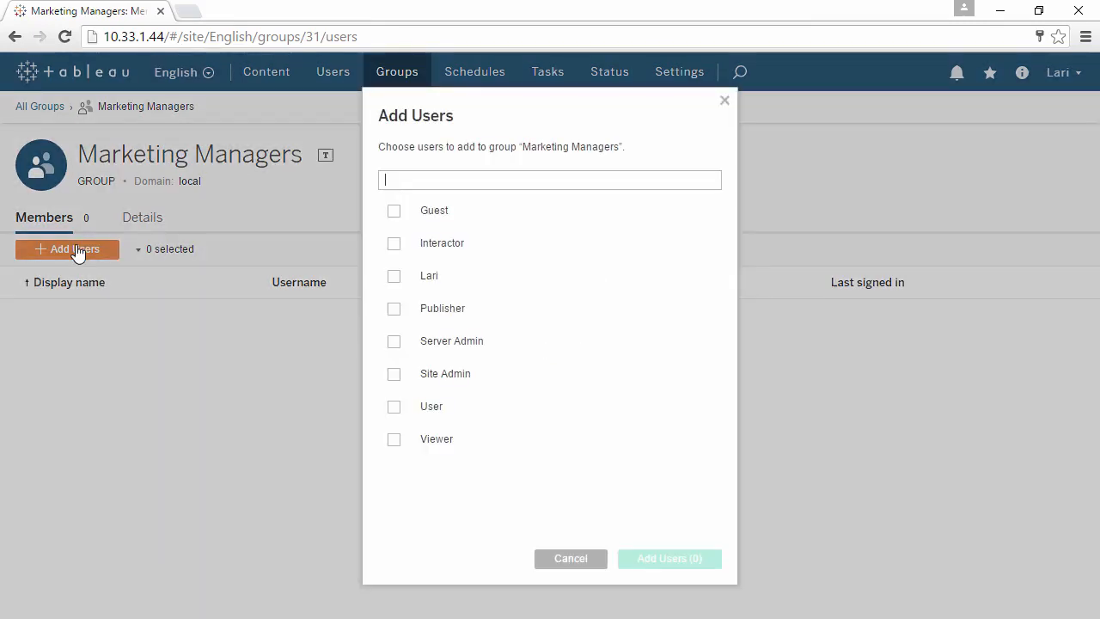
{"action": "left_click", "coordinate": [394, 246]}
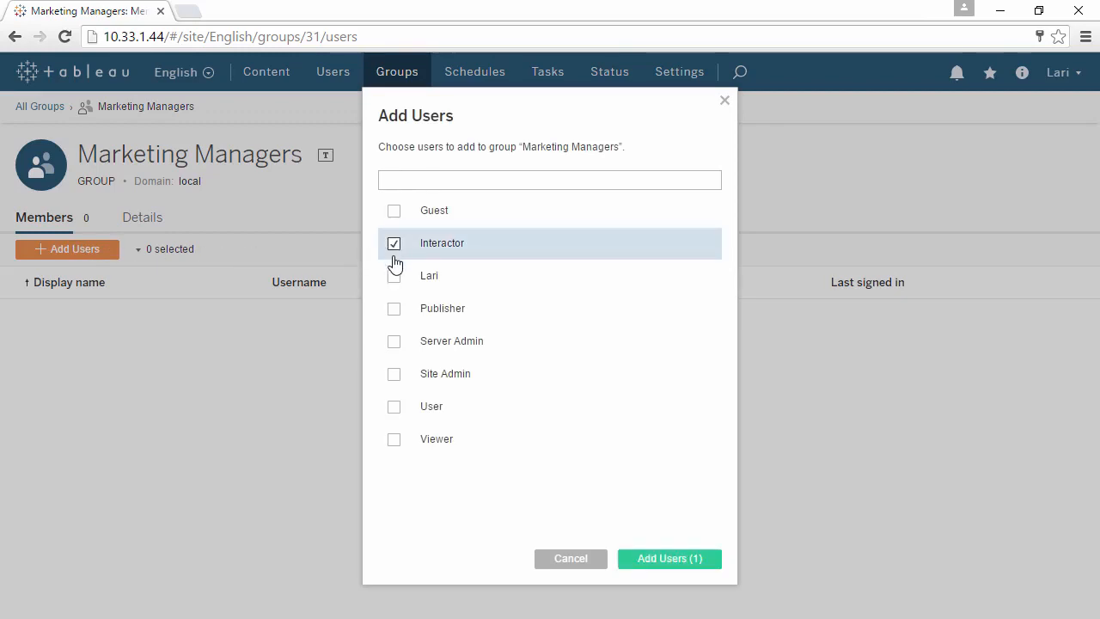
{"action": "left_click", "coordinate": [395, 311]}
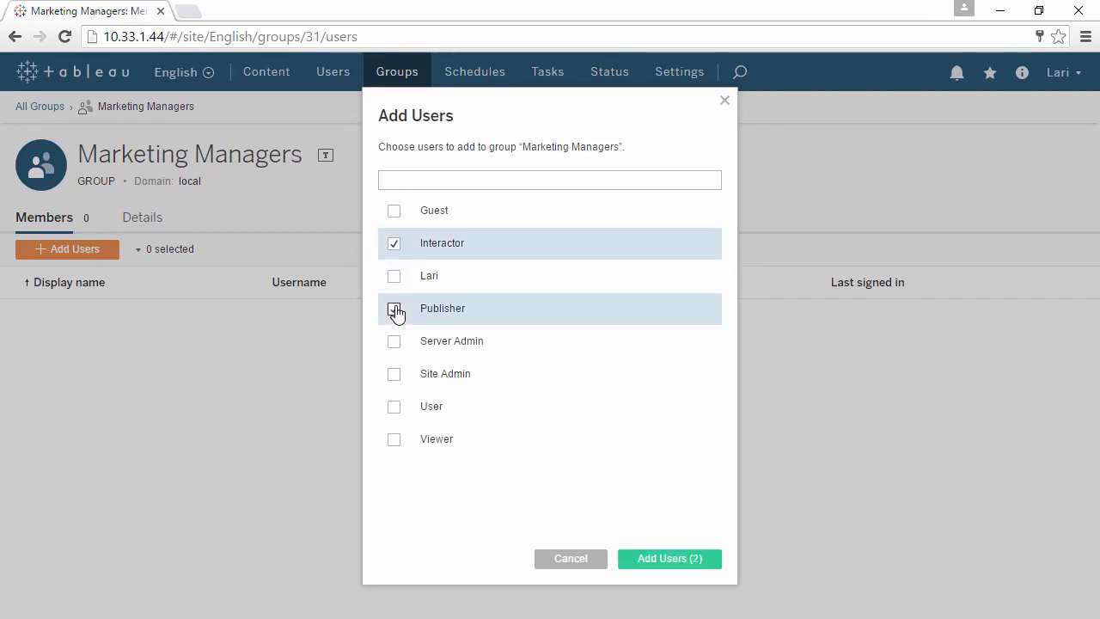
{"action": "left_click", "coordinate": [394, 440]}
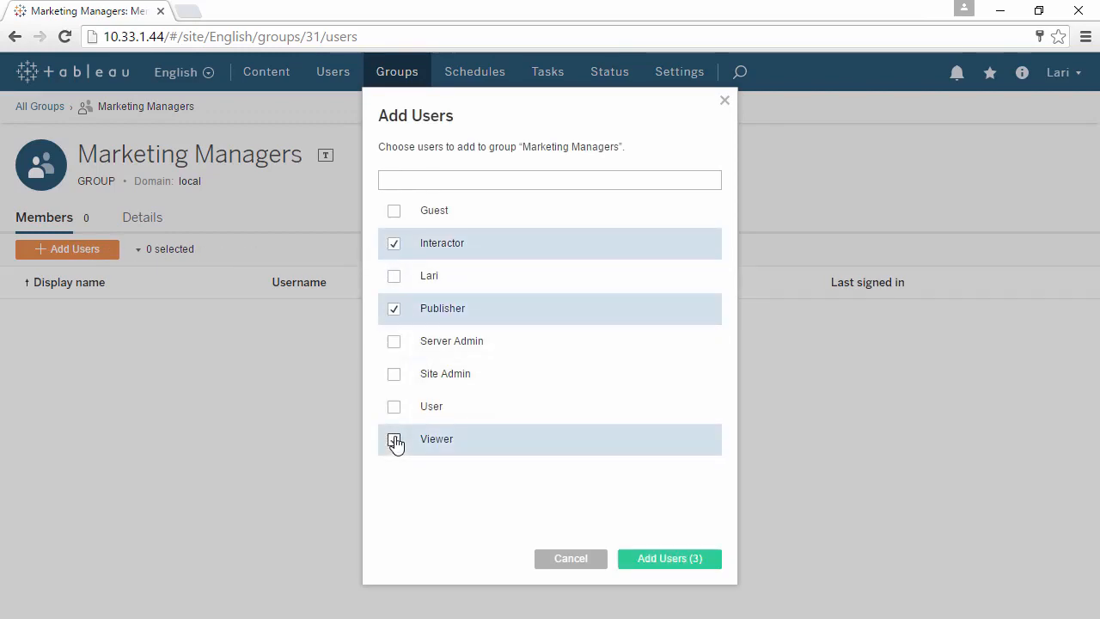
{"action": "left_click", "coordinate": [625, 563]}
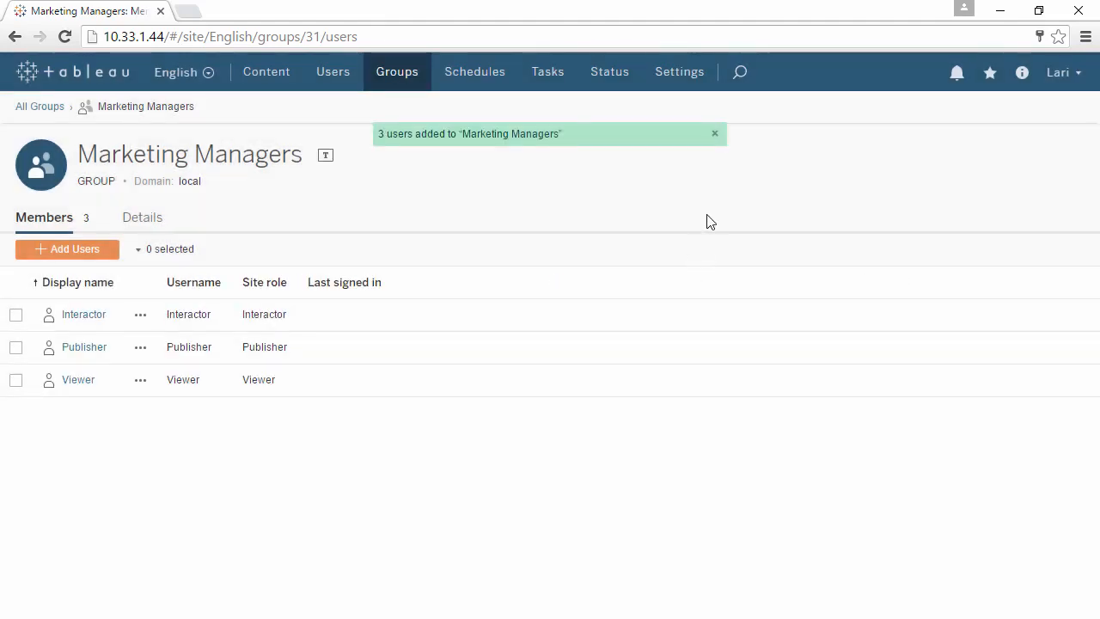
{"action": "left_click", "coordinate": [714, 134]}
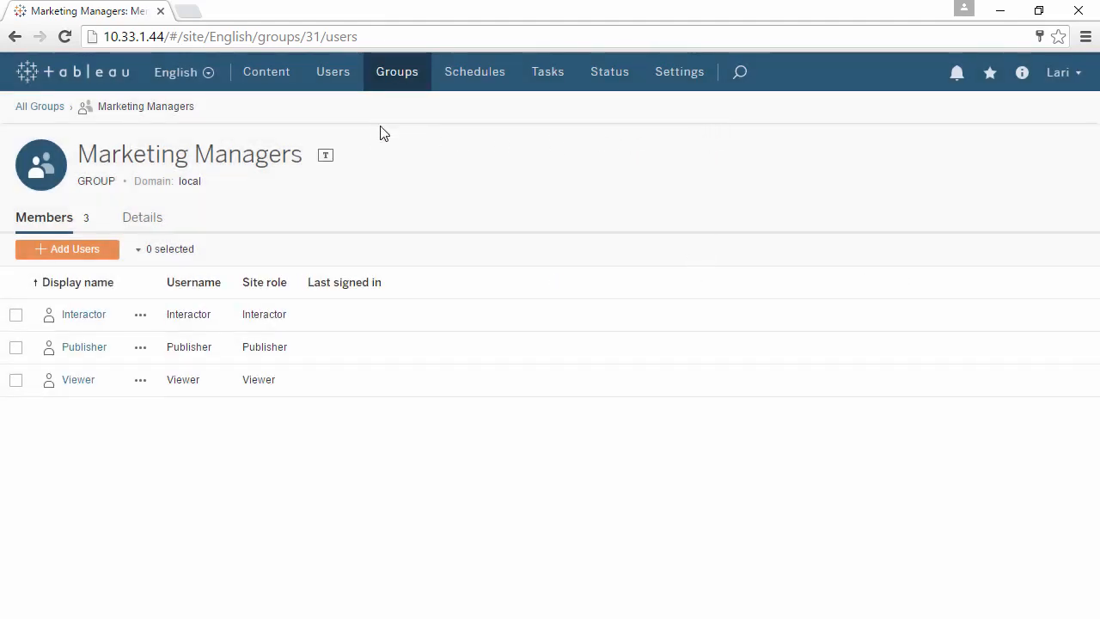
Open the Default project's permissions and examine the detailed Workbooks and Project capabilities of the All Users rule
{"action": "left_click", "coordinate": [258, 74]}
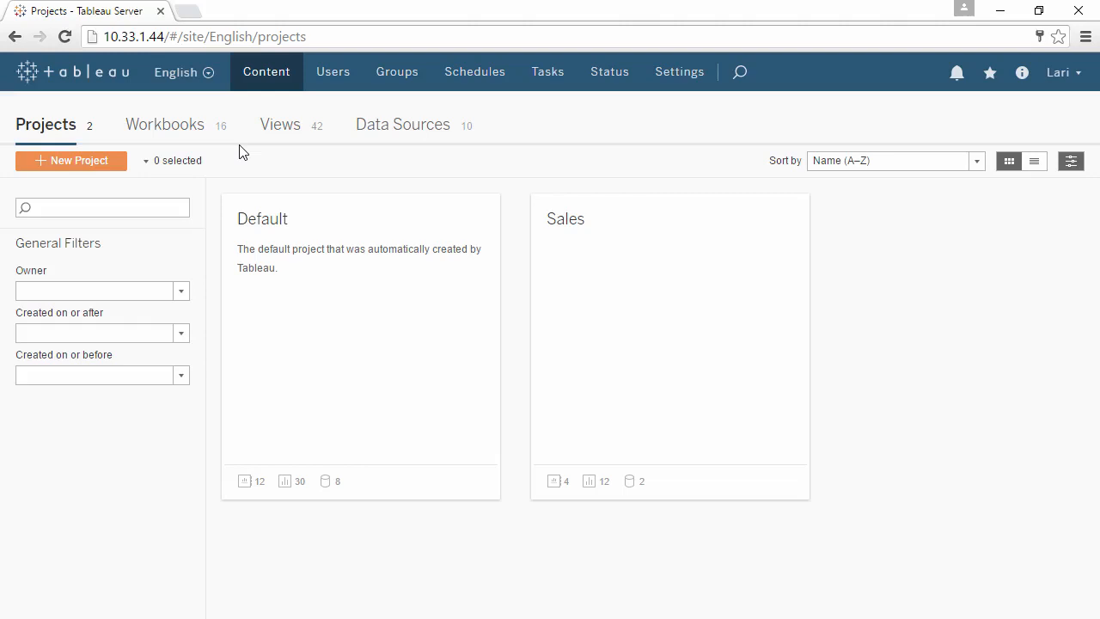
{"action": "left_click", "coordinate": [300, 221]}
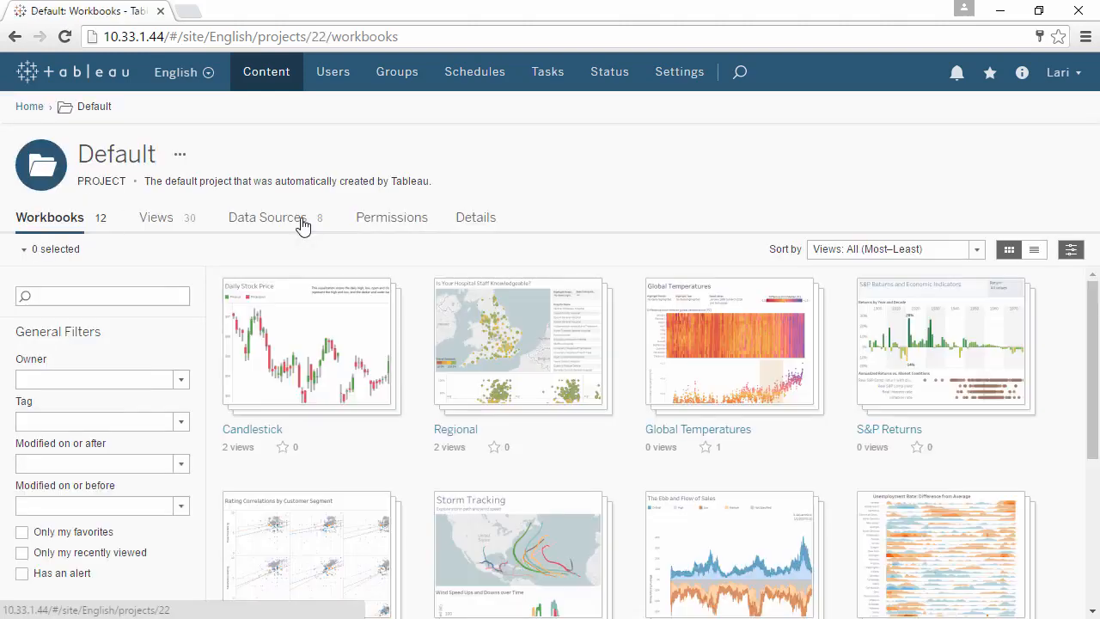
{"action": "left_click", "coordinate": [377, 225]}
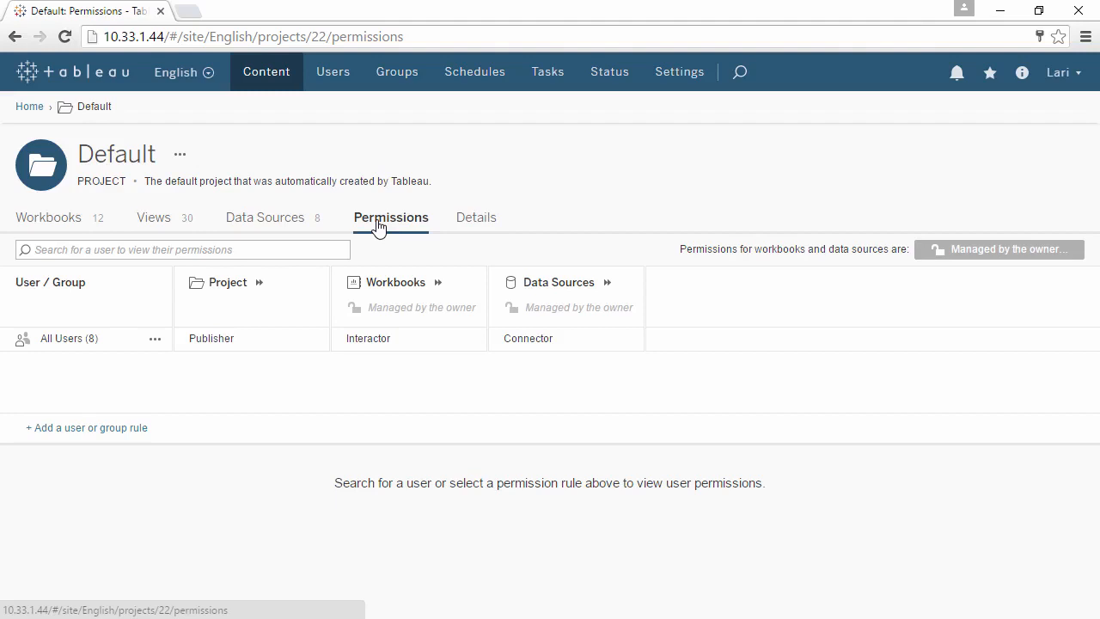
{"action": "left_click", "coordinate": [263, 290]}
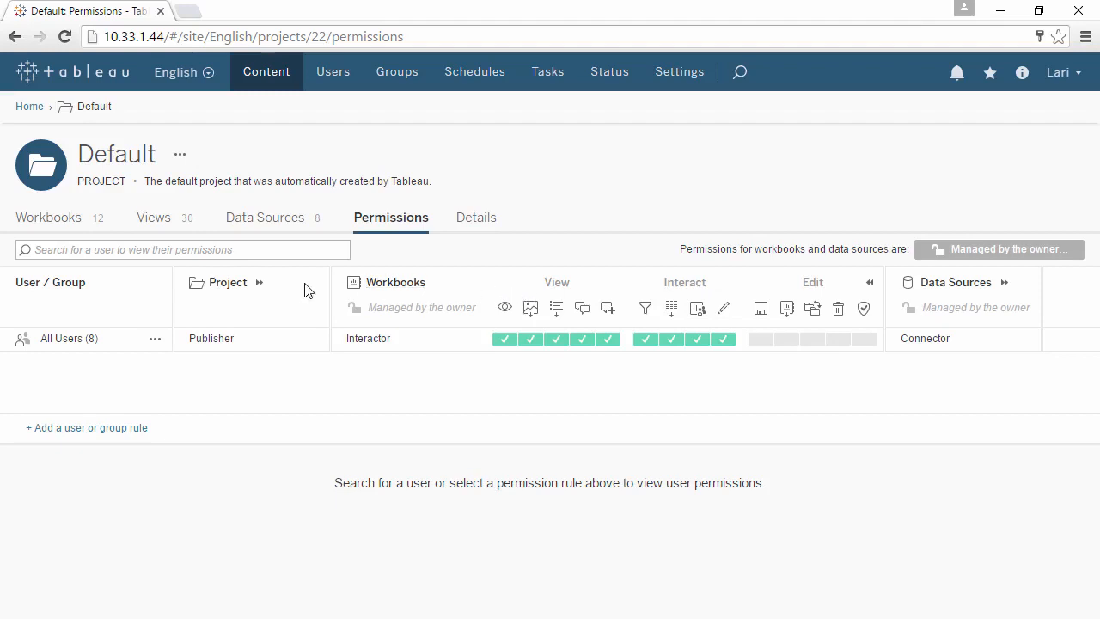
{"action": "left_click", "coordinate": [260, 285]}
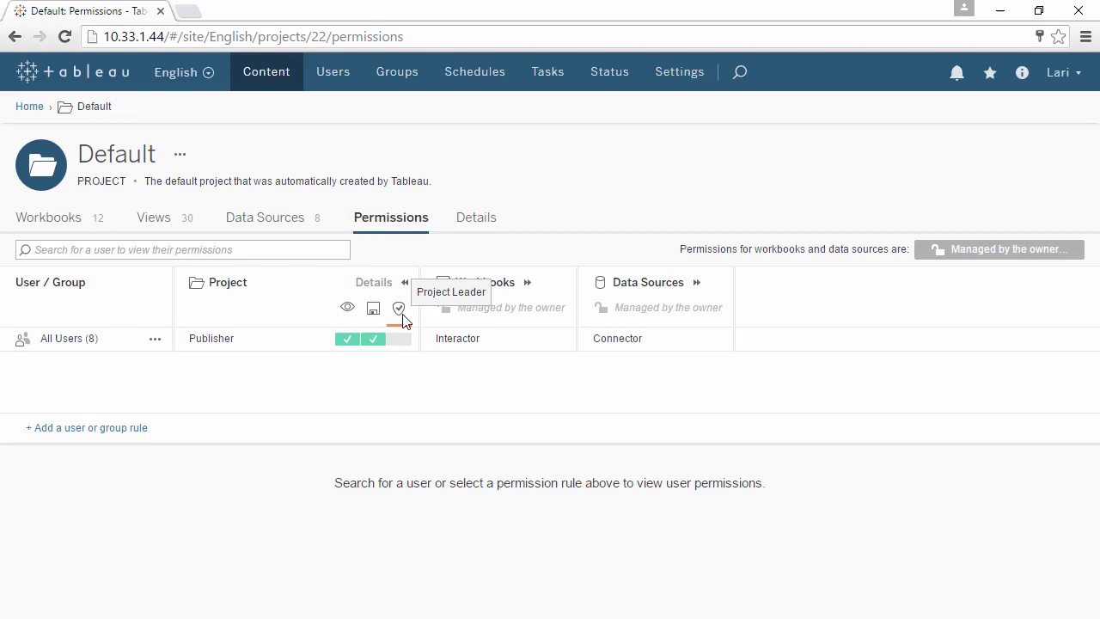
Edit the Default project's All Users rule to None for Project, Workbooks and Data Sources, and apply the change
{"action": "left_click", "coordinate": [155, 344]}
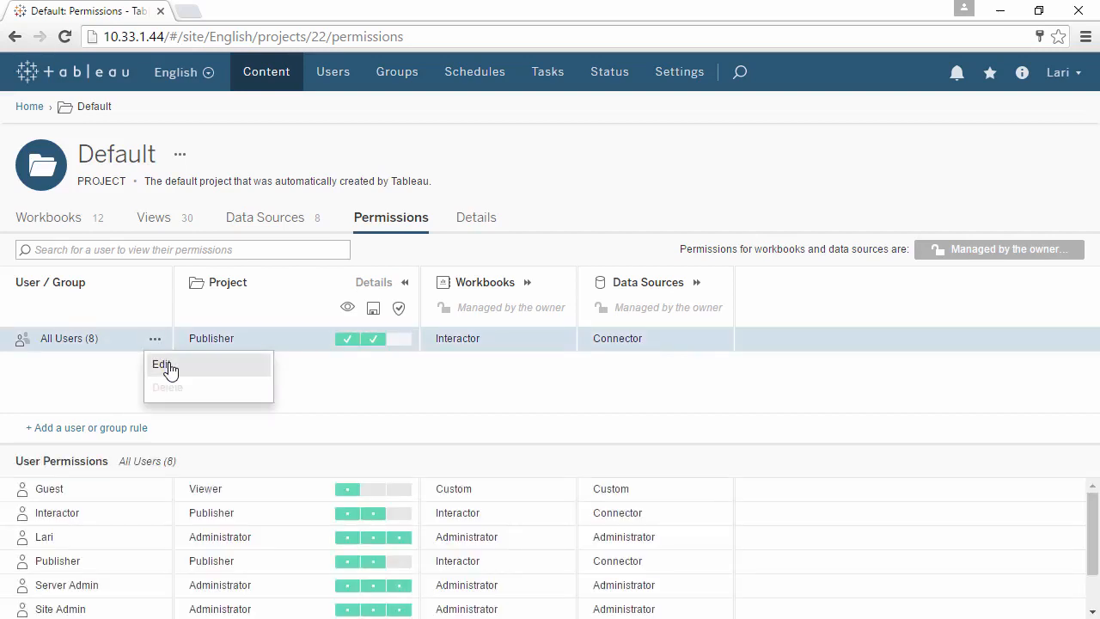
{"action": "left_click", "coordinate": [169, 367]}
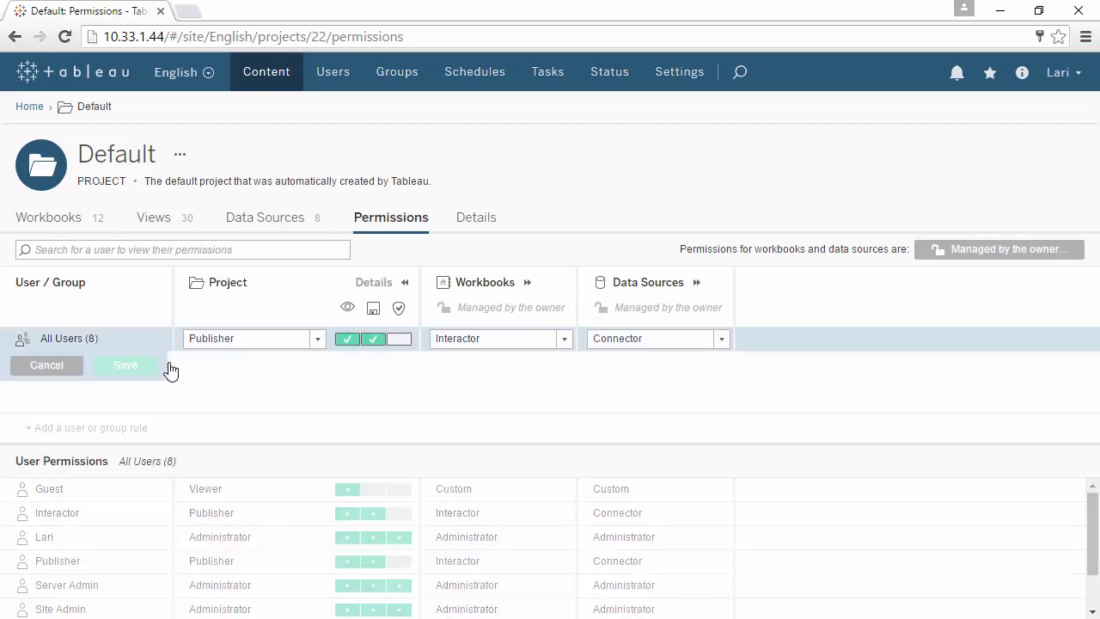
{"action": "left_click", "coordinate": [315, 340]}
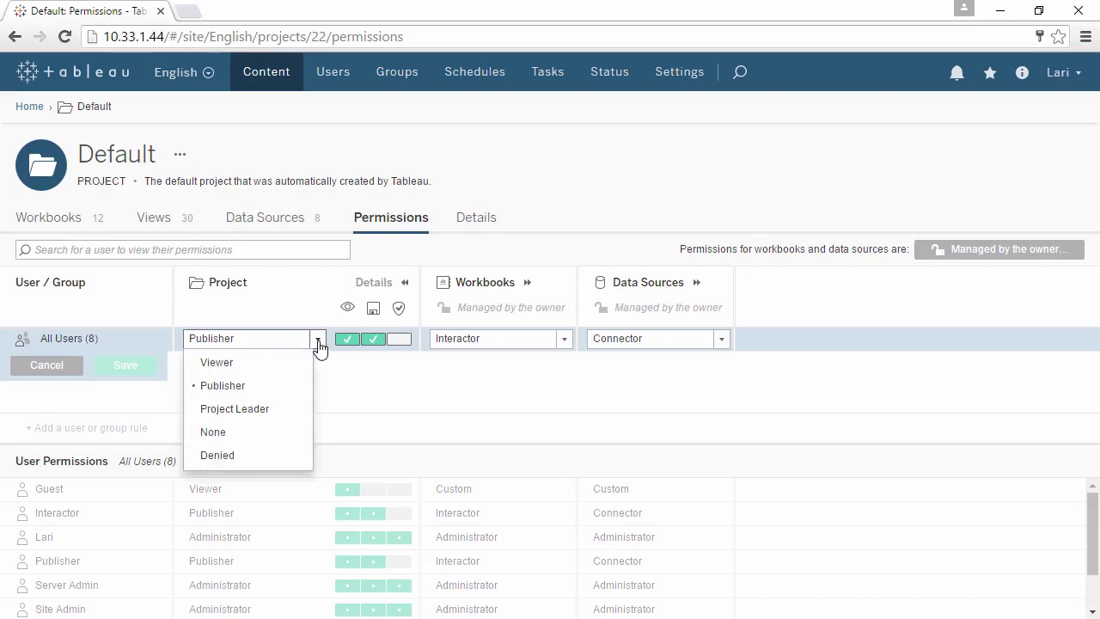
{"action": "left_click", "coordinate": [288, 432]}
{"action": "left_click", "coordinate": [560, 340]}
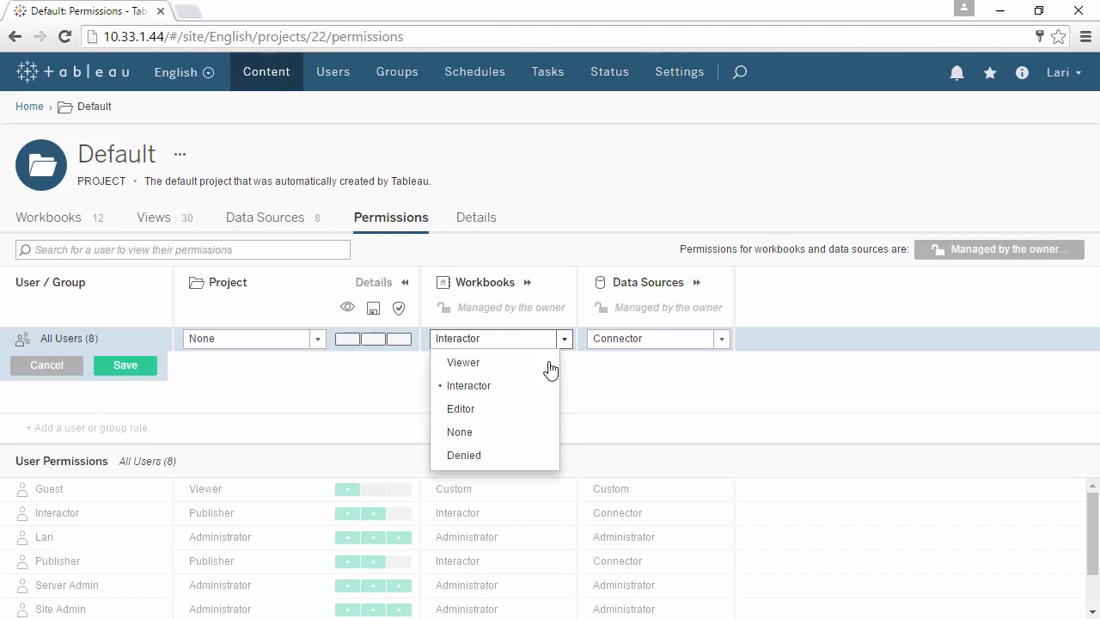
{"action": "left_click", "coordinate": [526, 432]}
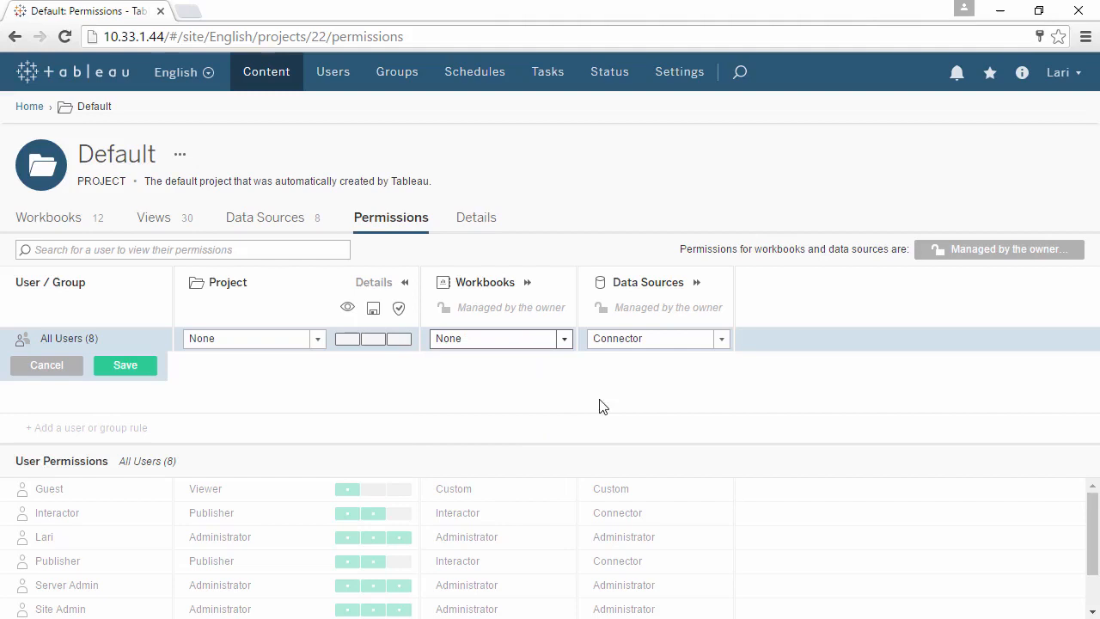
{"action": "left_click", "coordinate": [722, 339]}
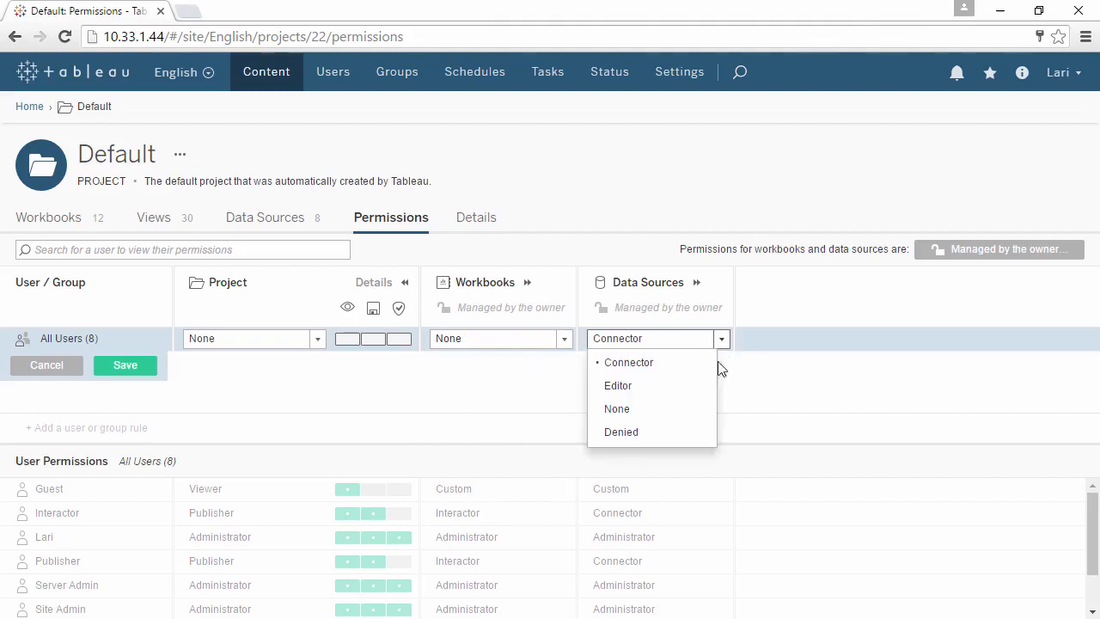
{"action": "left_click", "coordinate": [701, 409]}
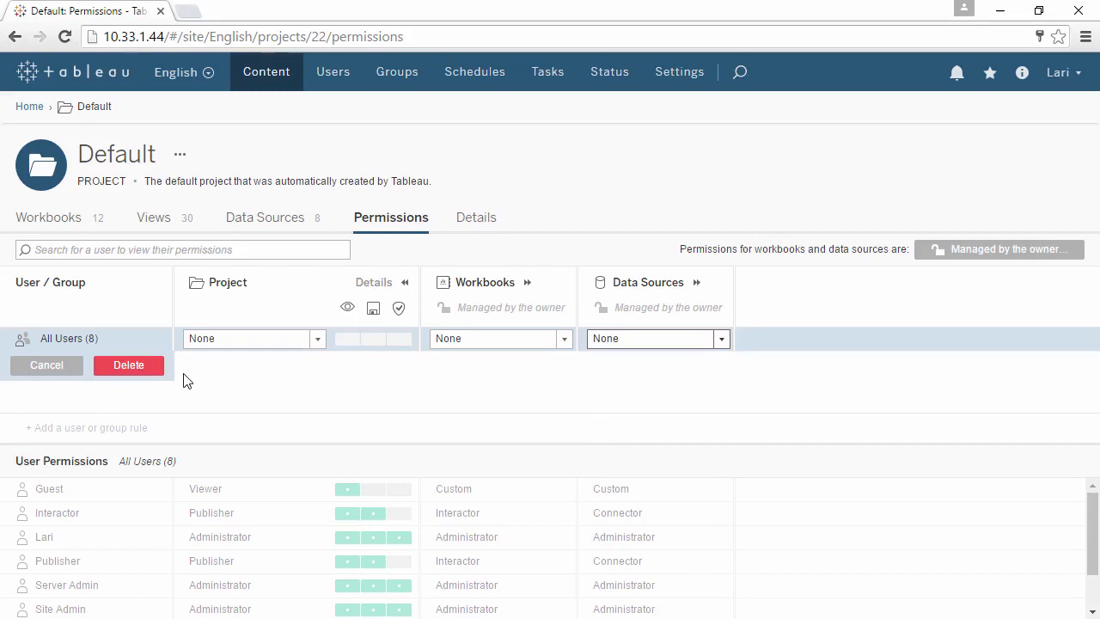
{"action": "left_click", "coordinate": [135, 371]}
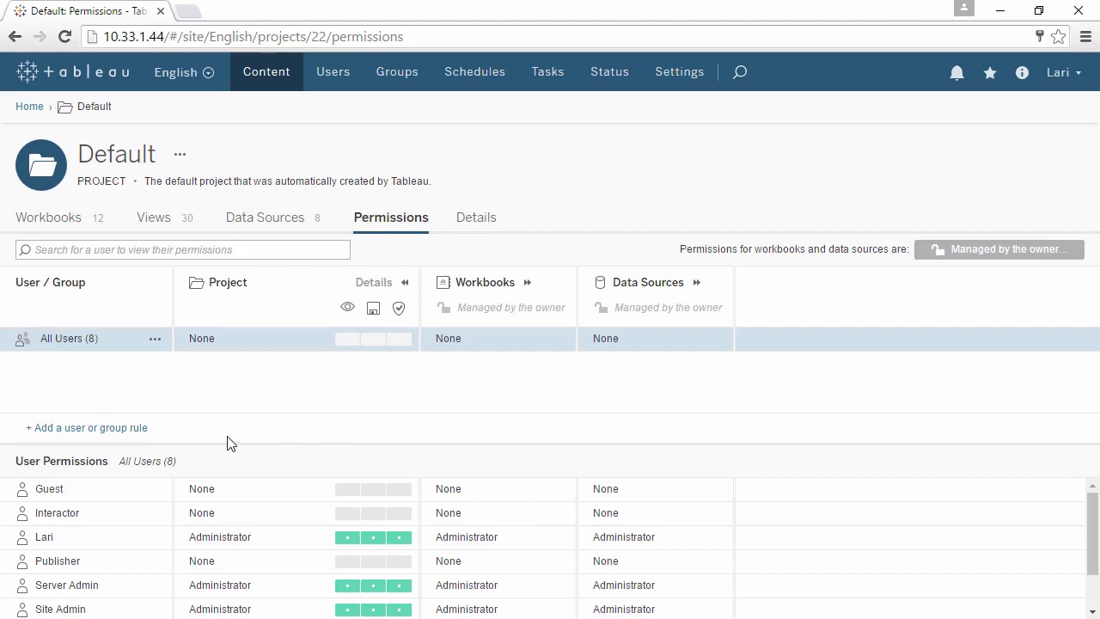
Add and save a Marketing Managers group rule with Project permission Viewer, and review the user permissions under both group rules
{"action": "left_click", "coordinate": [128, 435]}
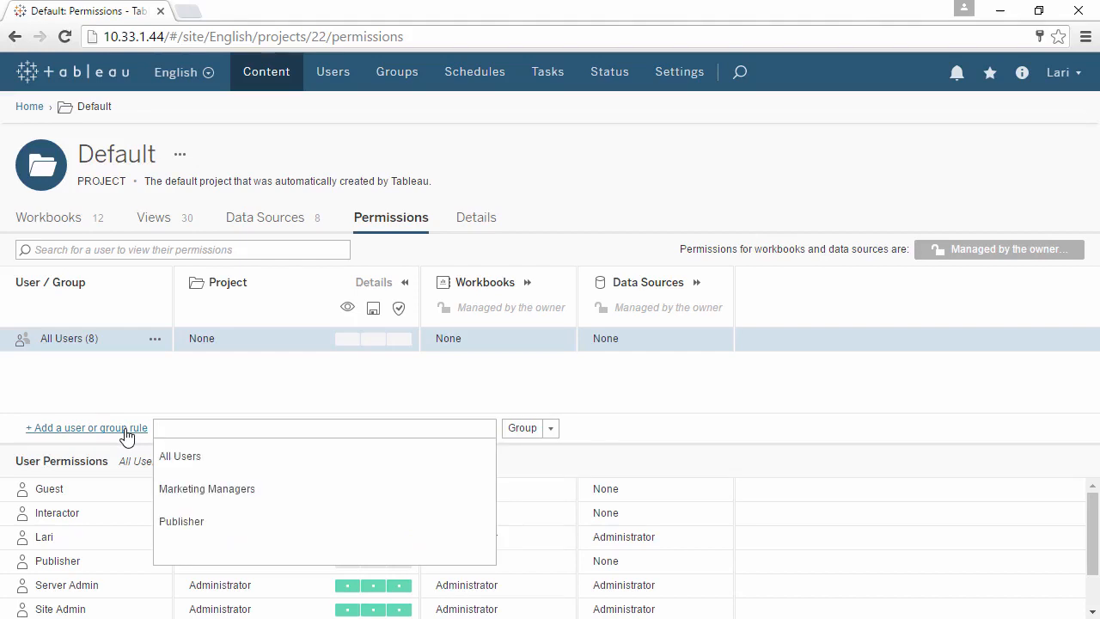
{"action": "left_click", "coordinate": [249, 491]}
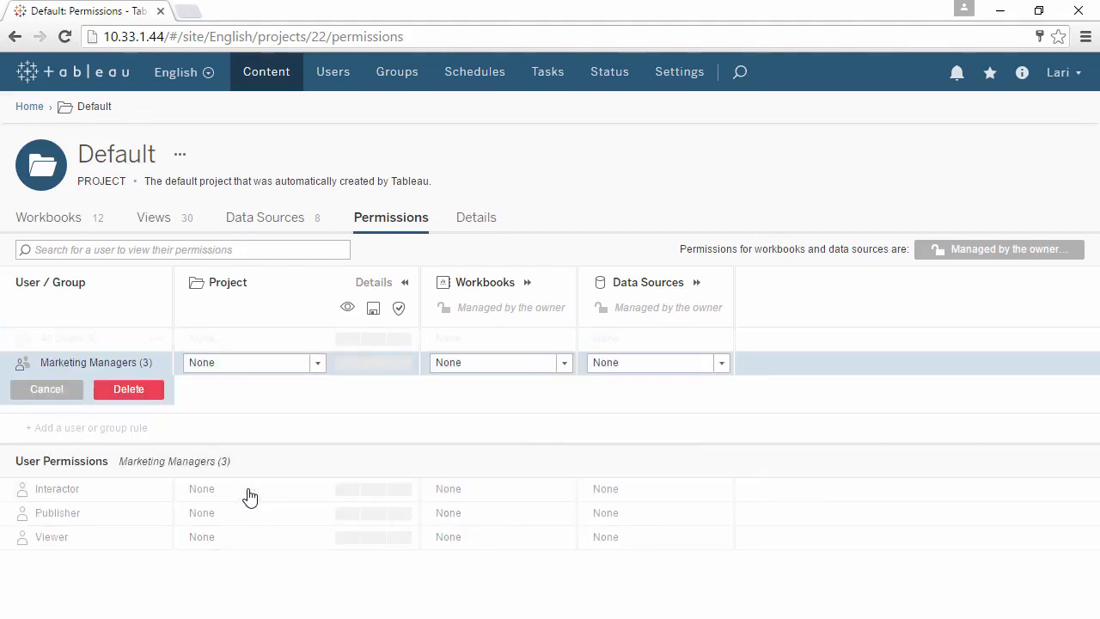
{"action": "left_click", "coordinate": [318, 364]}
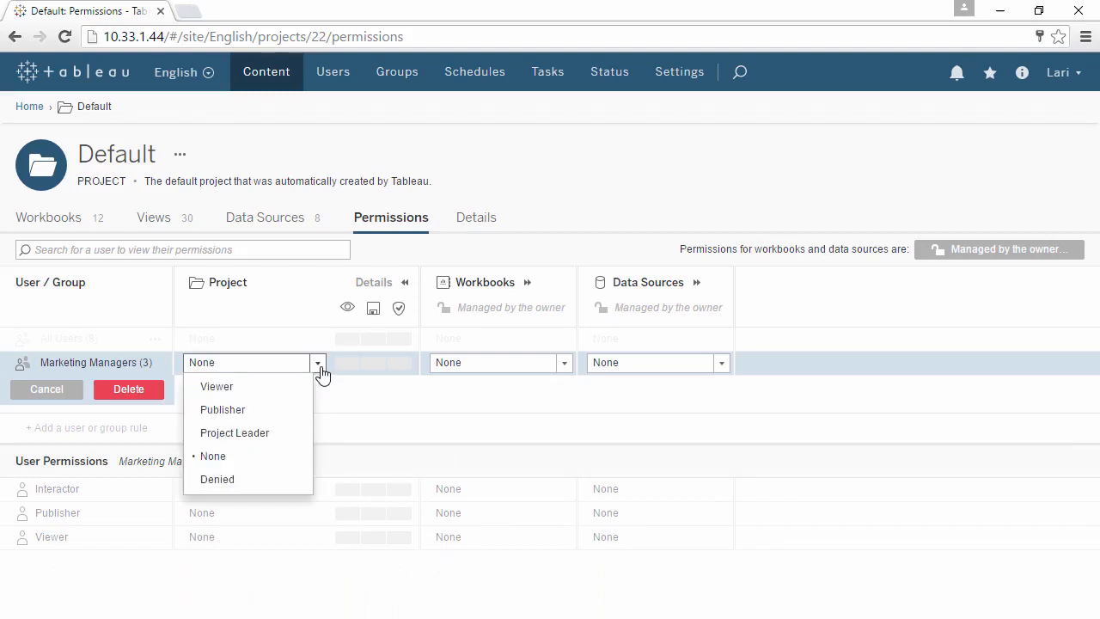
{"action": "left_click", "coordinate": [304, 392]}
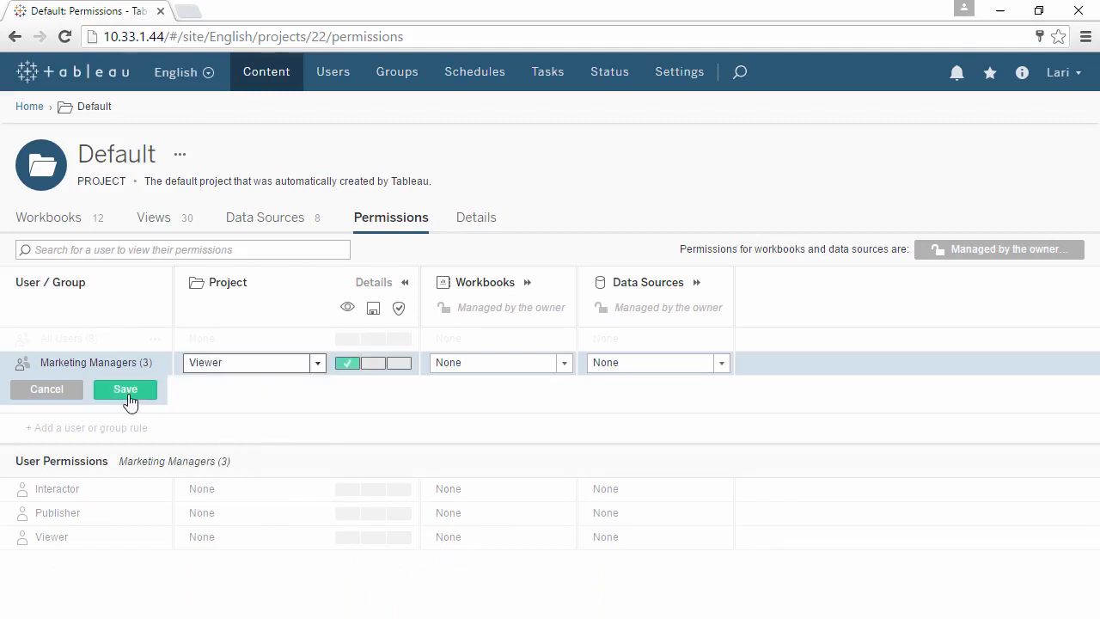
{"action": "left_click", "coordinate": [125, 390]}
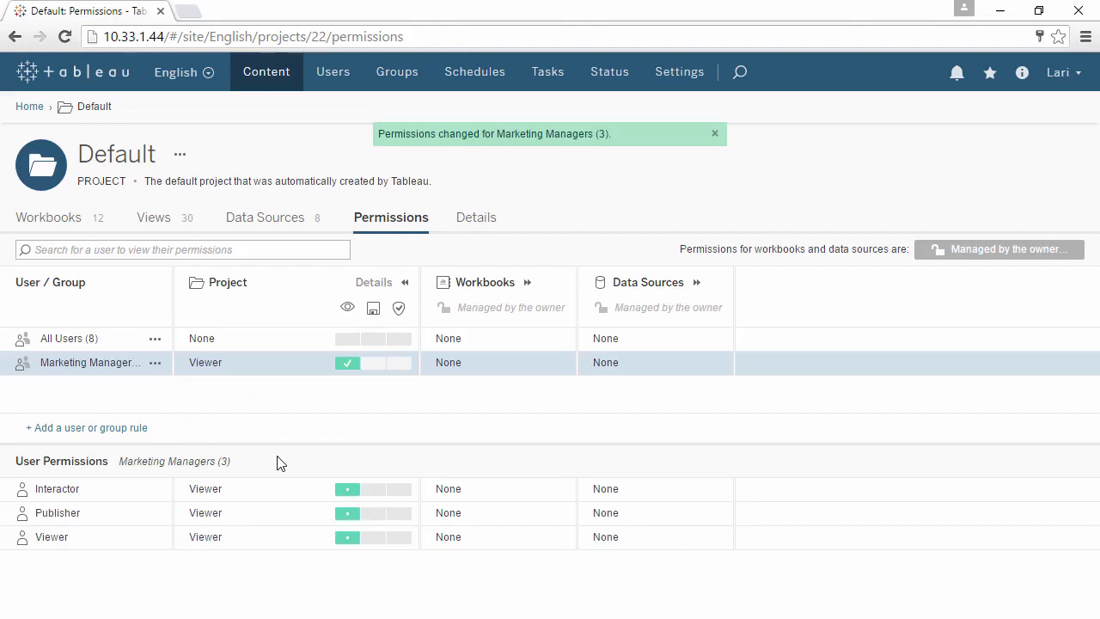
{"action": "left_click", "coordinate": [116, 342]}
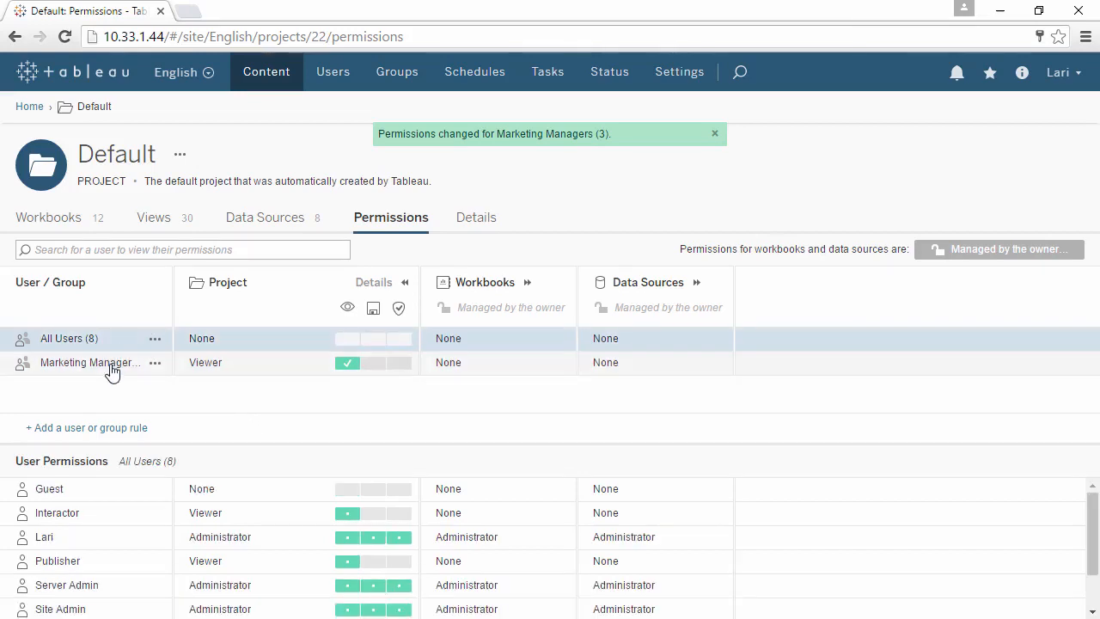
{"action": "left_click", "coordinate": [112, 371]}
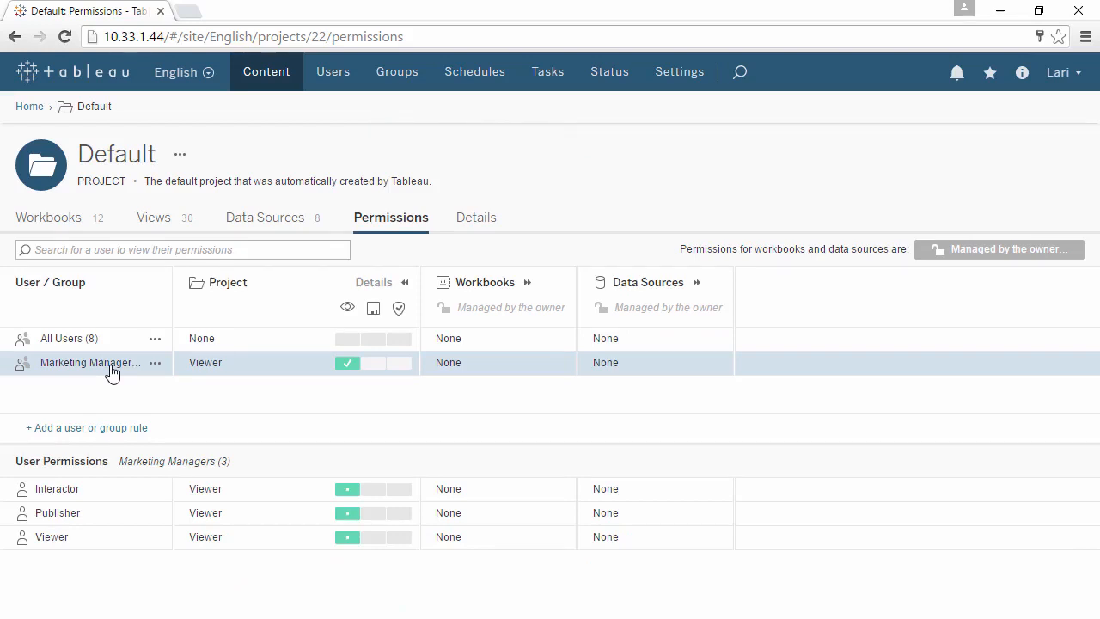
Set the Marketing Managers rule's Project permission to Project Leader, save it, and check the Interactor and Viewer users' project capabilities
{"action": "left_click", "coordinate": [156, 364]}
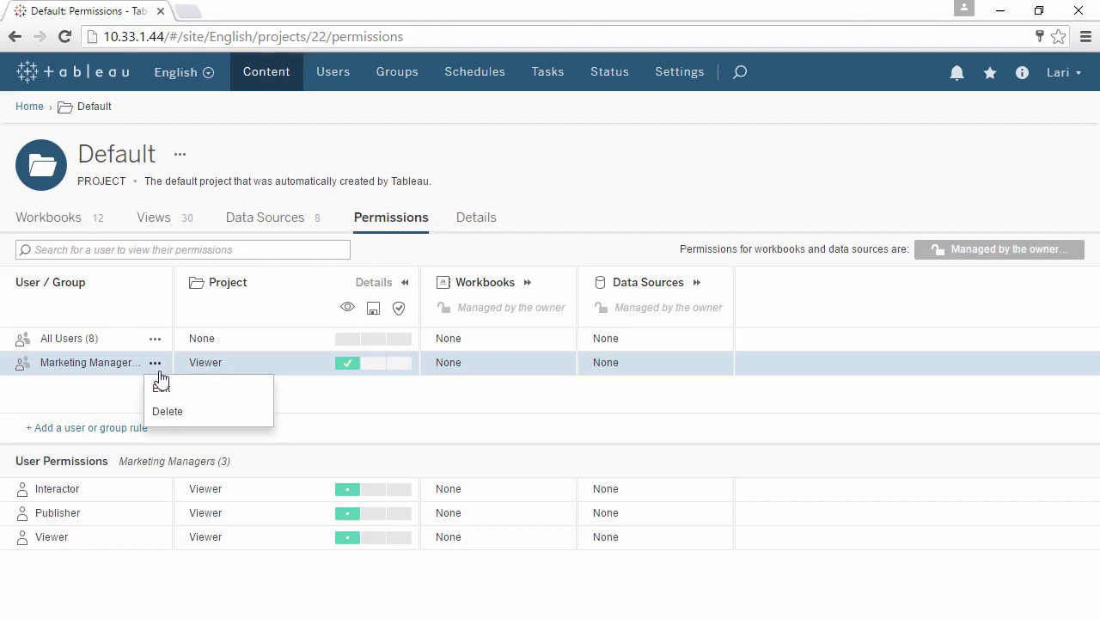
{"action": "left_click", "coordinate": [167, 388]}
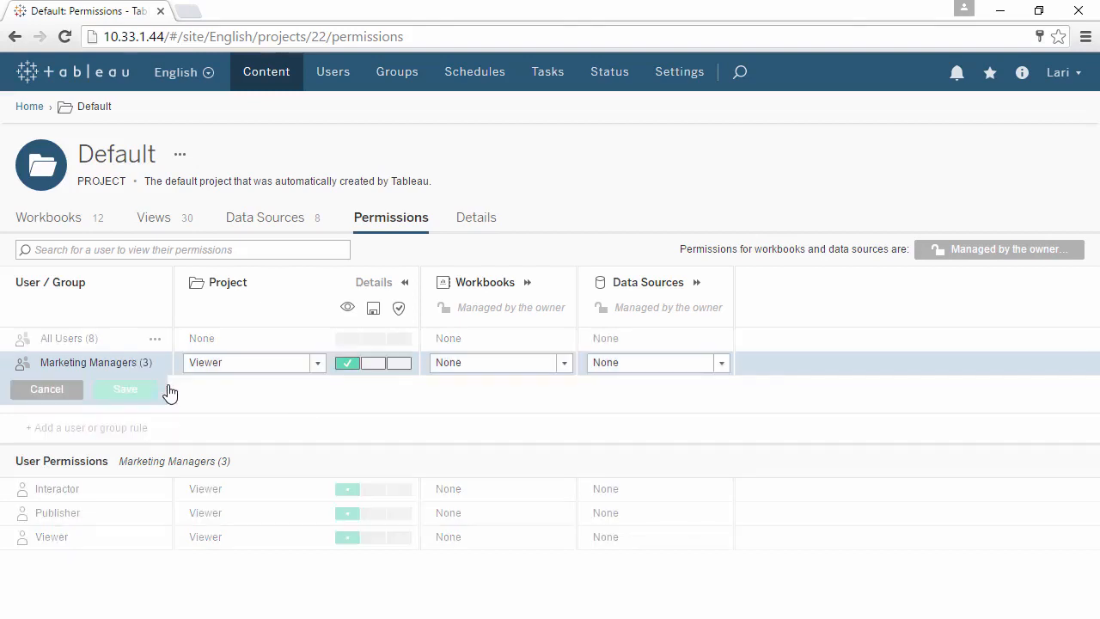
{"action": "left_click", "coordinate": [317, 372]}
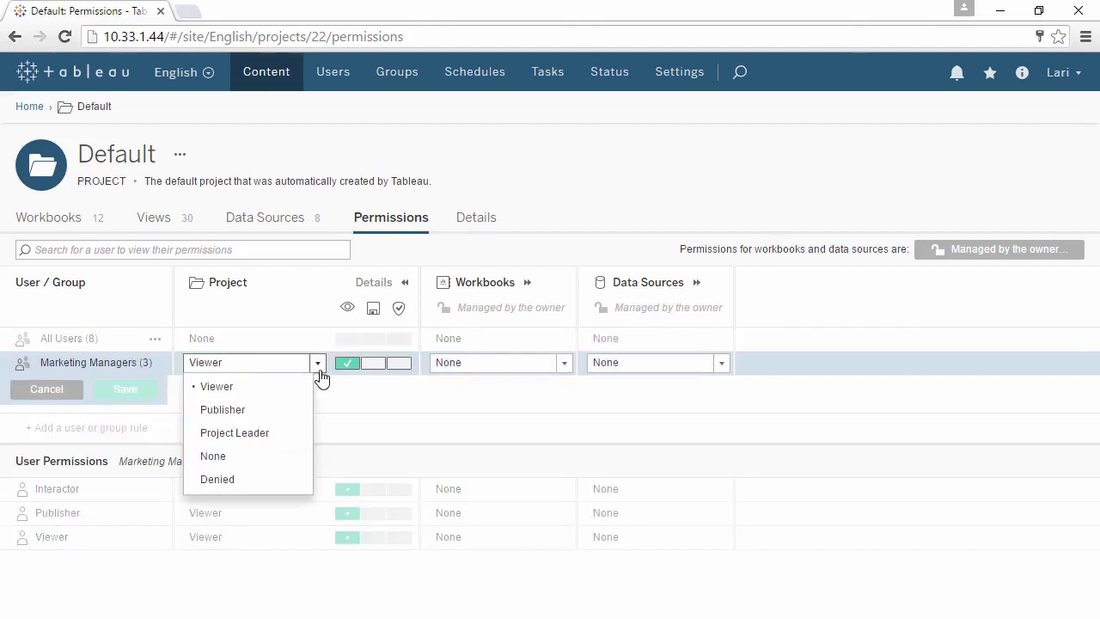
{"action": "left_click", "coordinate": [293, 433]}
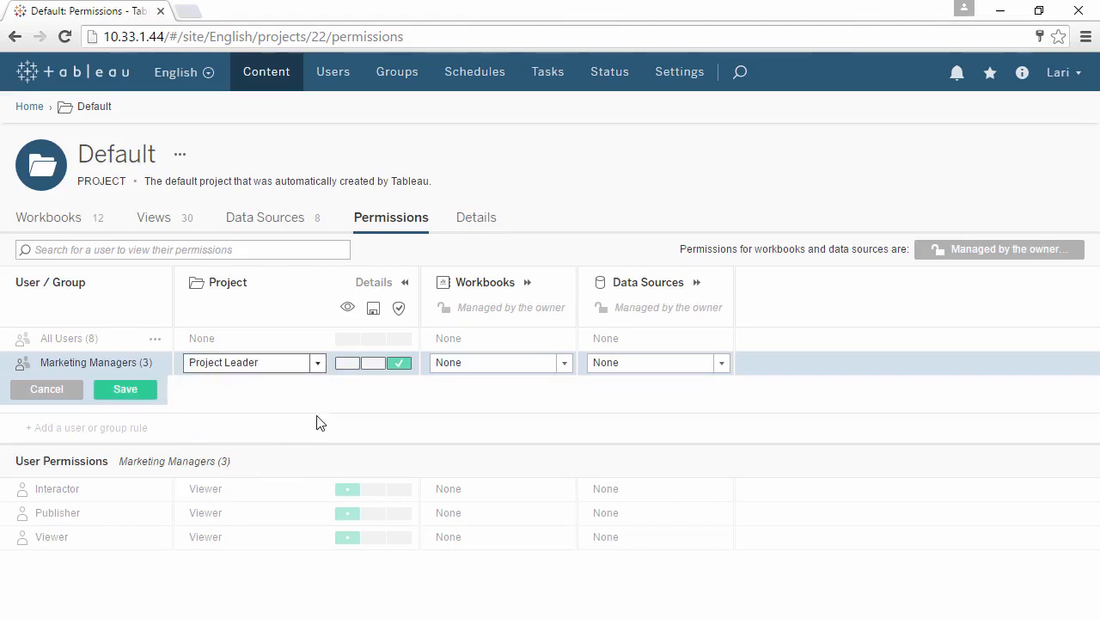
{"action": "left_click", "coordinate": [150, 394]}
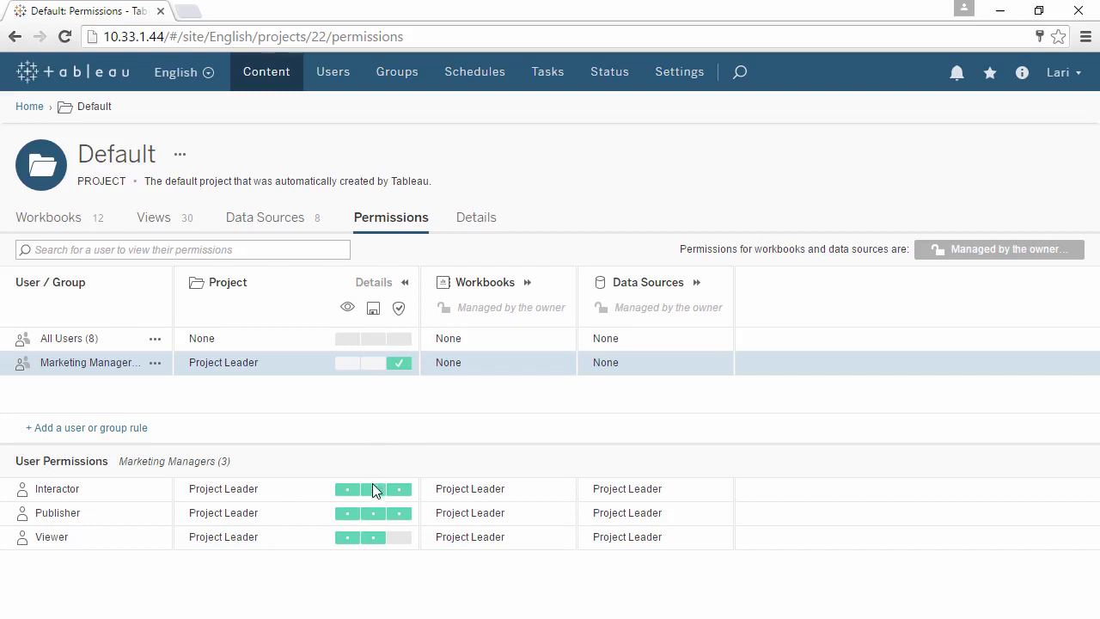
{"action": "mouse_move", "coordinate": [372, 497]}
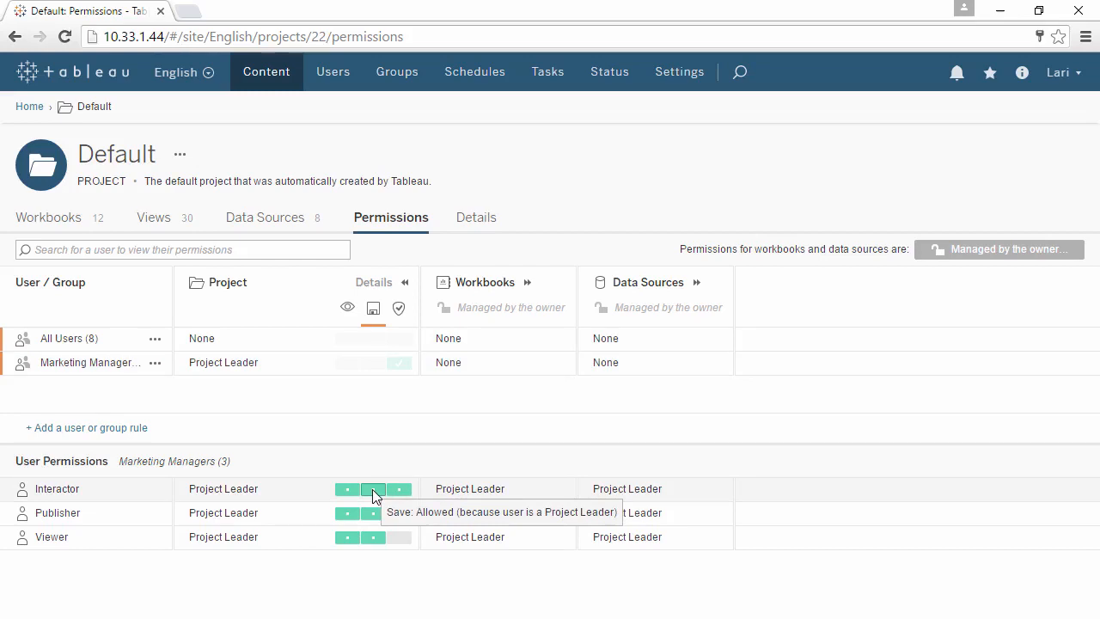
{"action": "mouse_move", "coordinate": [407, 551]}
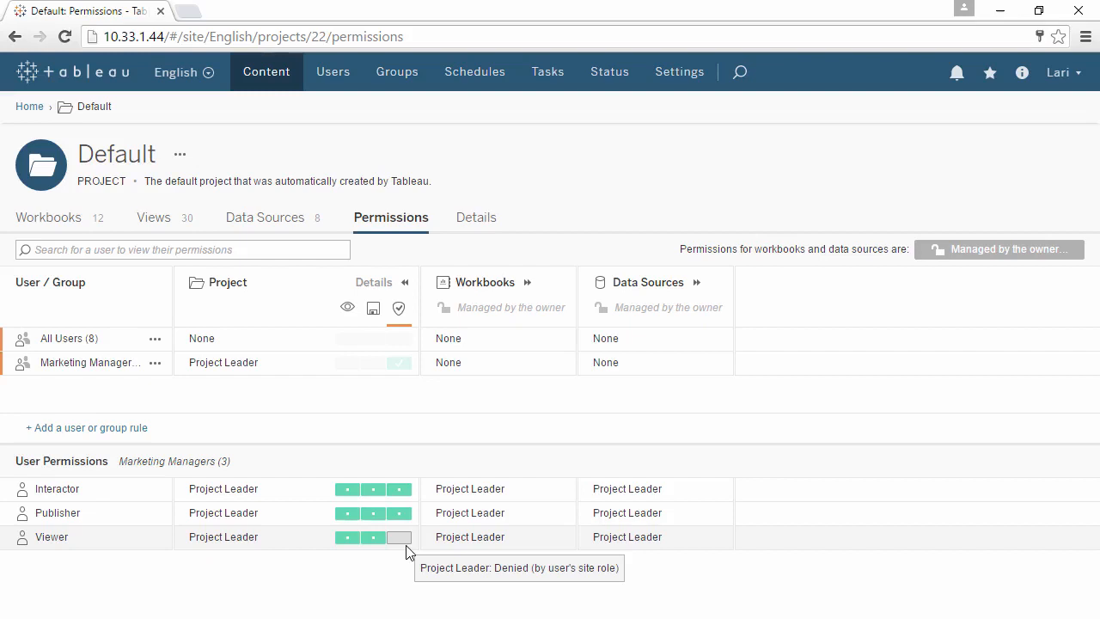
Show the detailed Workbooks capabilities and set the Marketing Managers rule's Workbooks permission to Interactor
{"action": "left_click", "coordinate": [530, 284]}
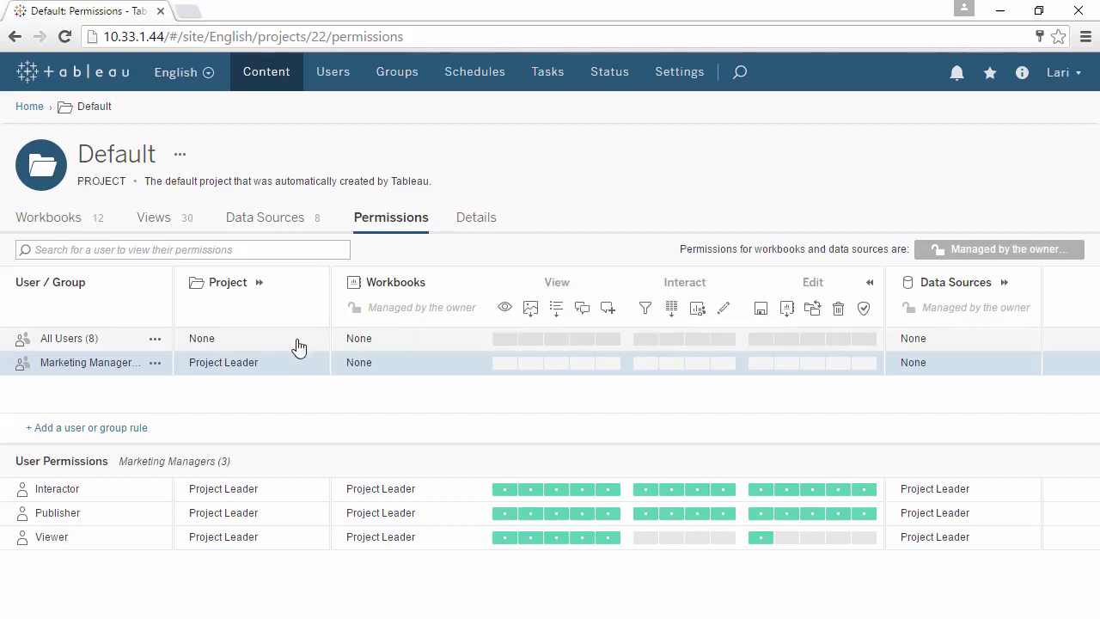
{"action": "left_click", "coordinate": [155, 364]}
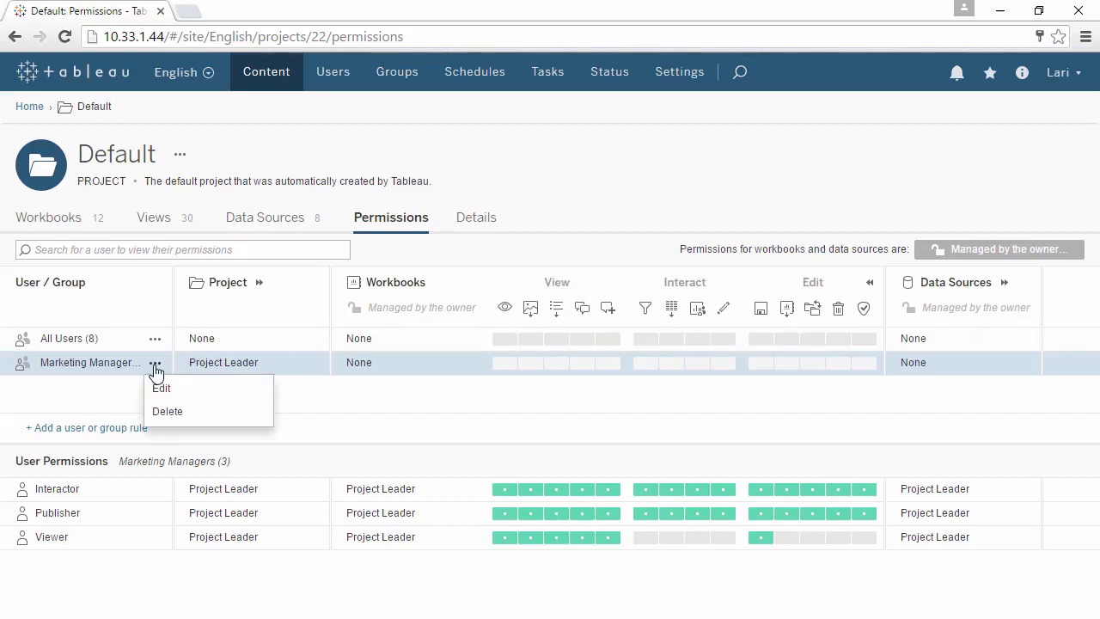
{"action": "left_click", "coordinate": [159, 395]}
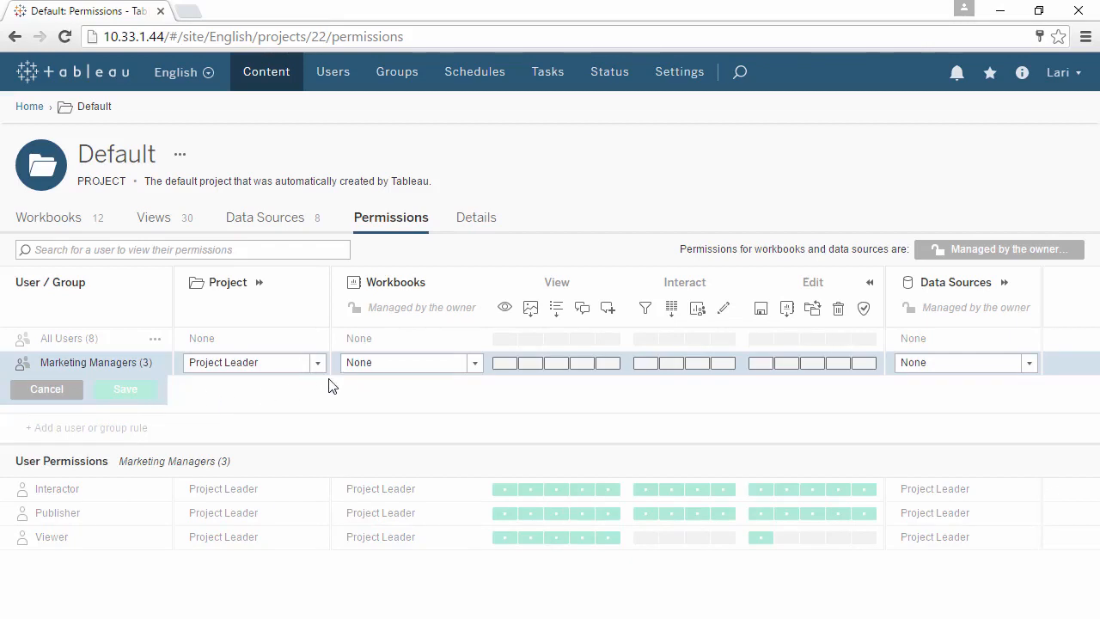
{"action": "left_click", "coordinate": [474, 364]}
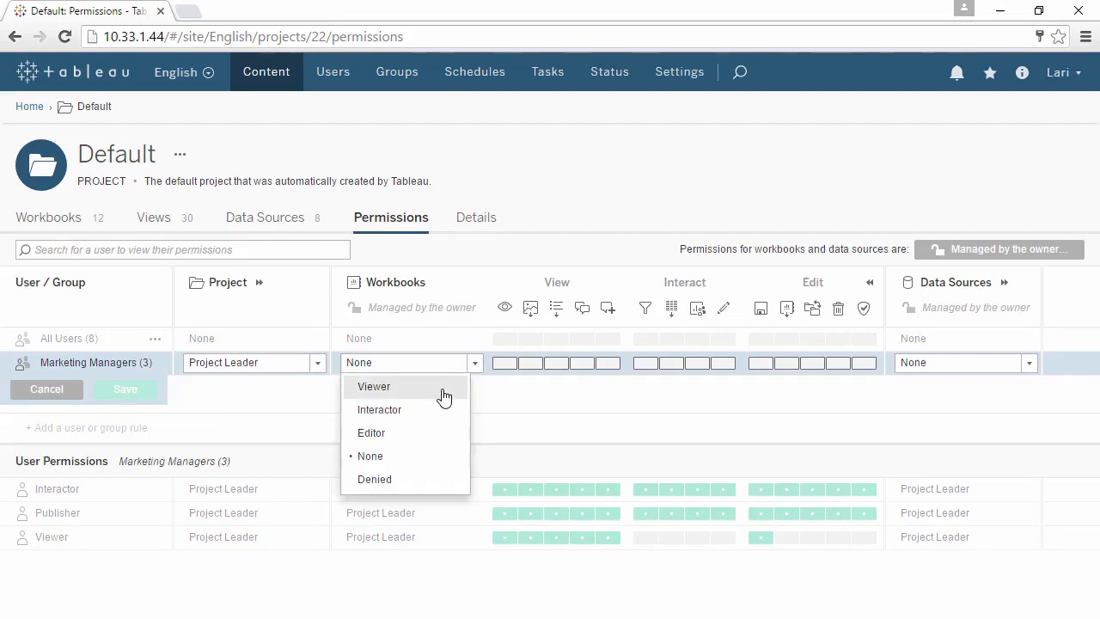
{"action": "left_click", "coordinate": [442, 391]}
{"action": "left_click", "coordinate": [474, 364]}
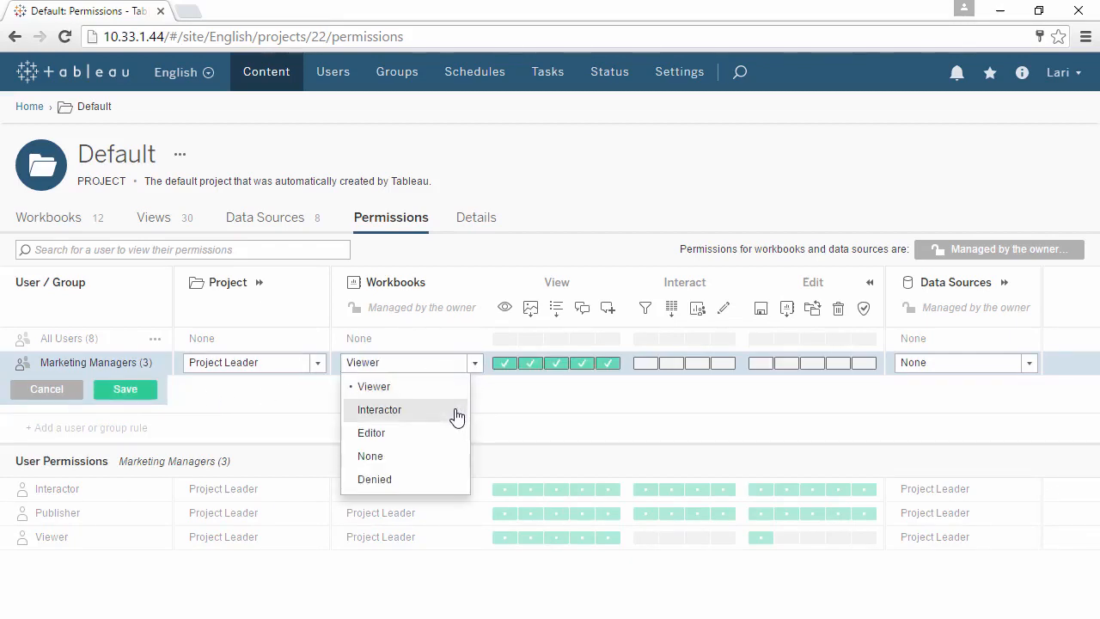
{"action": "left_click", "coordinate": [454, 411]}
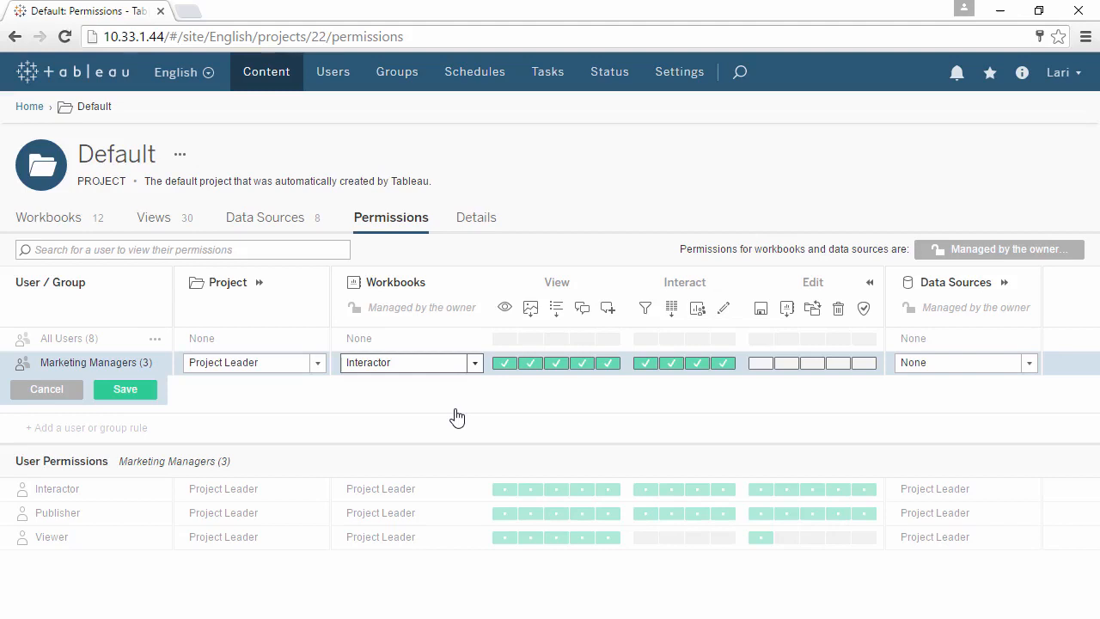
Allow Download Workbook/Save As and deny Delete for workbooks in the Marketing Managers rule, then save it and check the user permissions
{"action": "left_click", "coordinate": [787, 363]}
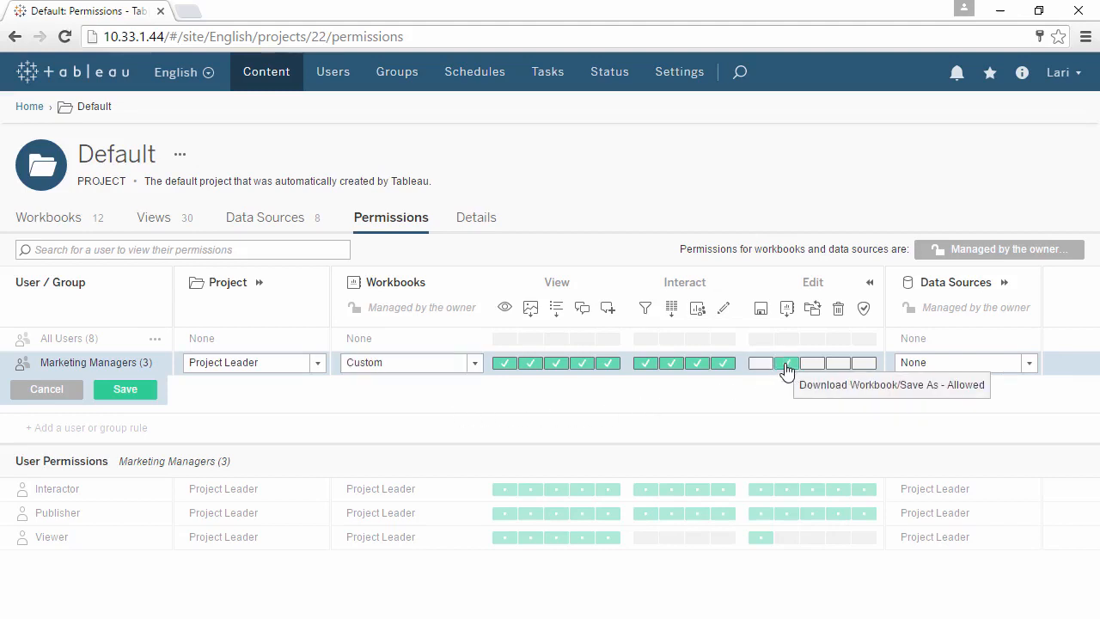
{"action": "left_click", "coordinate": [839, 364]}
{"action": "left_click", "coordinate": [839, 364]}
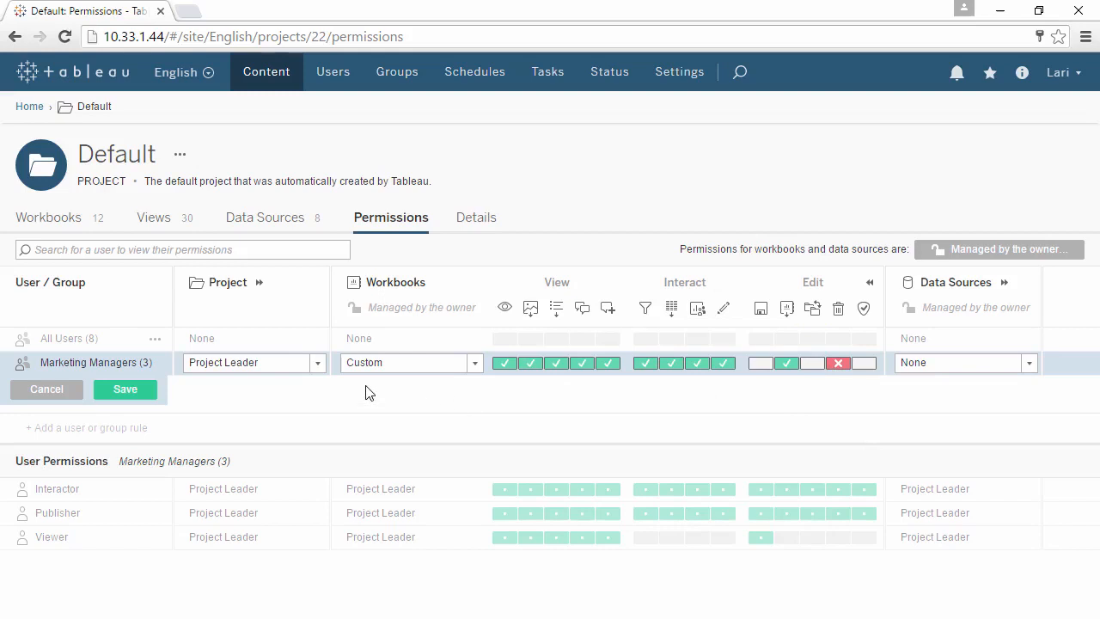
{"action": "left_click", "coordinate": [134, 392]}
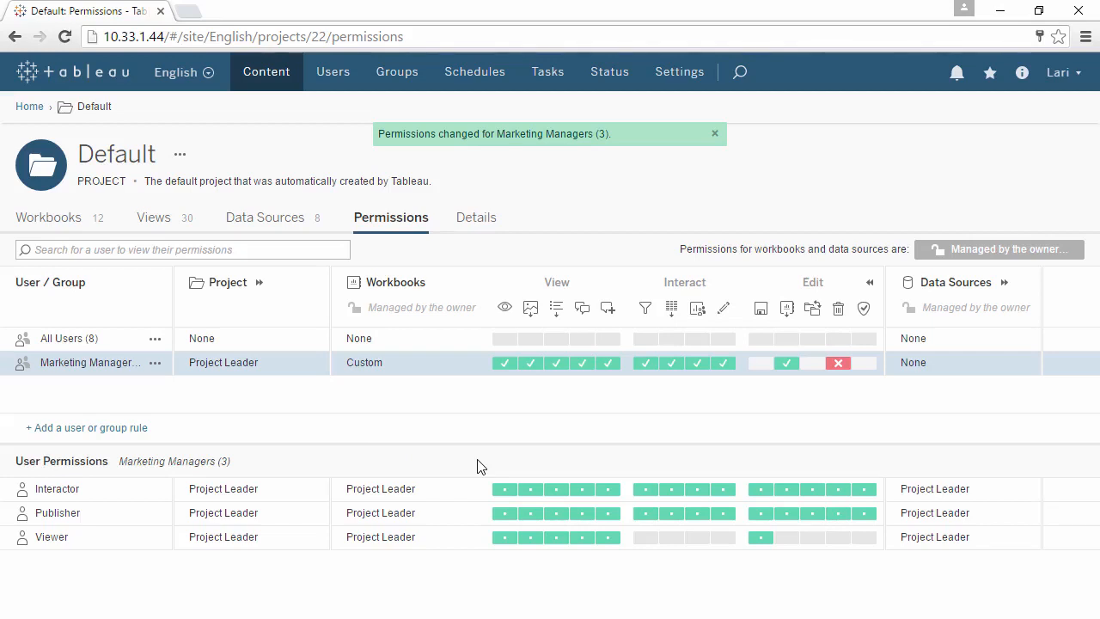
{"action": "mouse_move", "coordinate": [838, 487]}
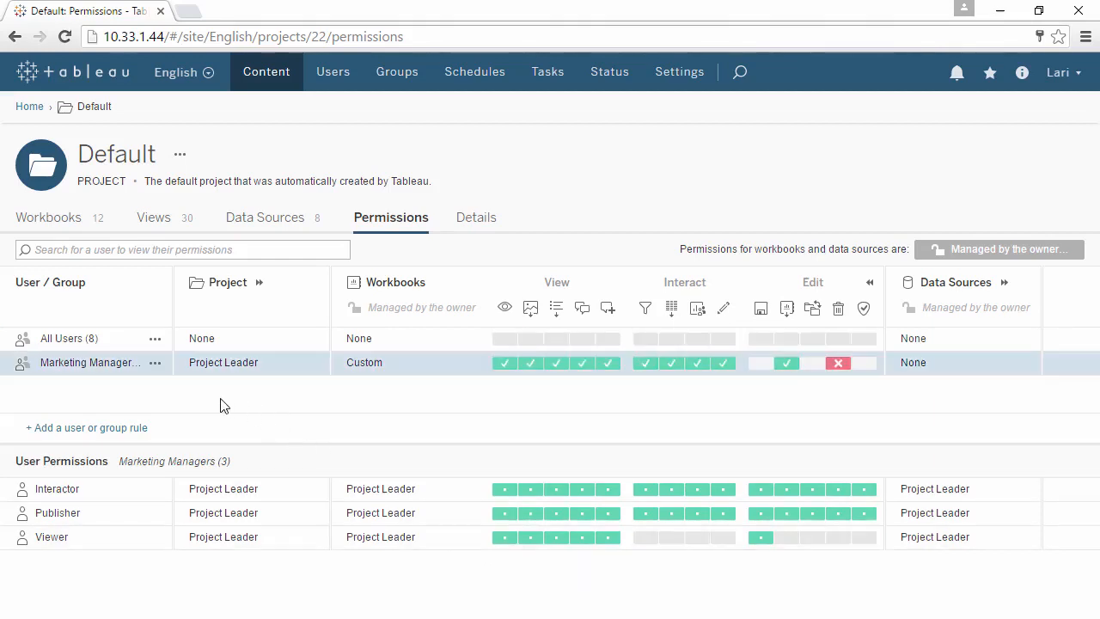
Set the Marketing Managers rule's Project permission to Viewer, save it, and review the detailed Project and Workbooks capabilities
{"action": "left_click", "coordinate": [157, 365]}
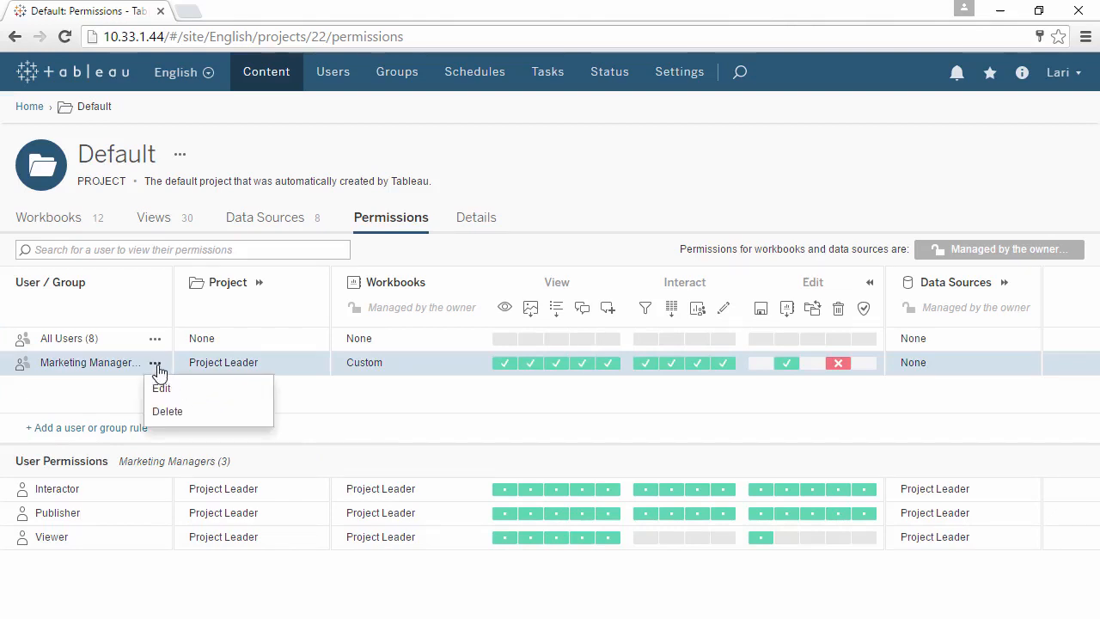
{"action": "left_click", "coordinate": [159, 388]}
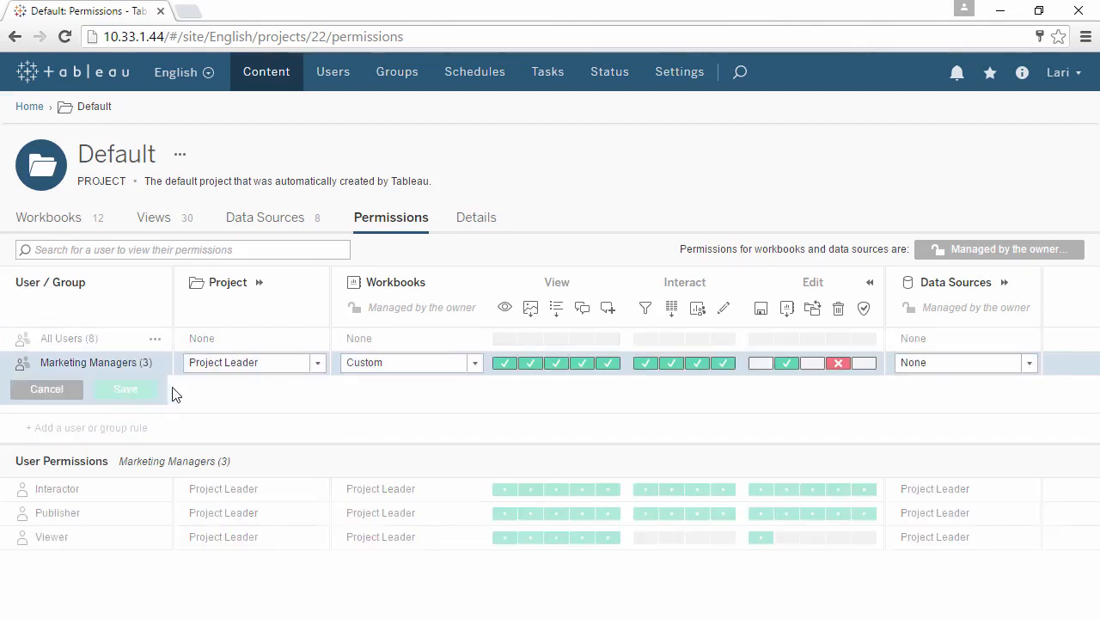
{"action": "left_click", "coordinate": [318, 368]}
{"action": "left_click", "coordinate": [301, 387]}
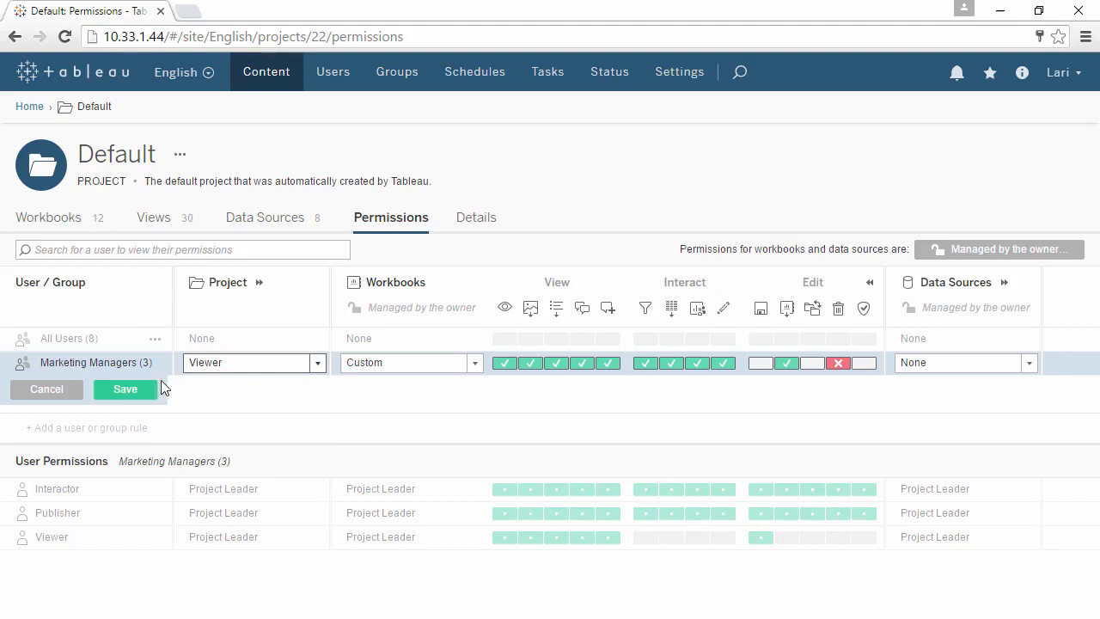
{"action": "left_click", "coordinate": [147, 389]}
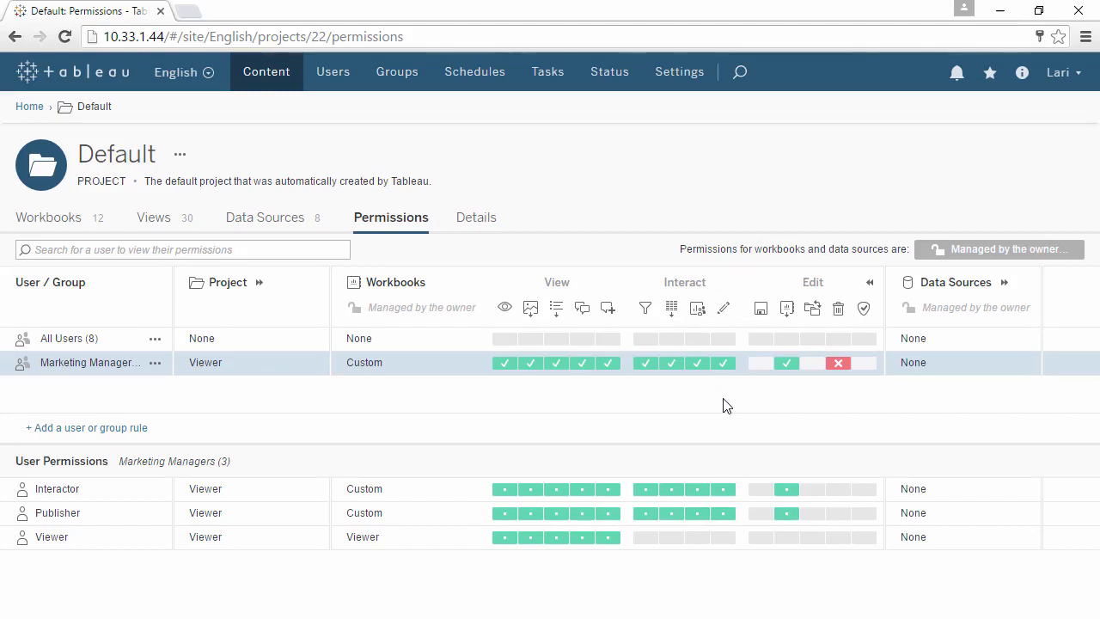
{"action": "left_click", "coordinate": [259, 283]}
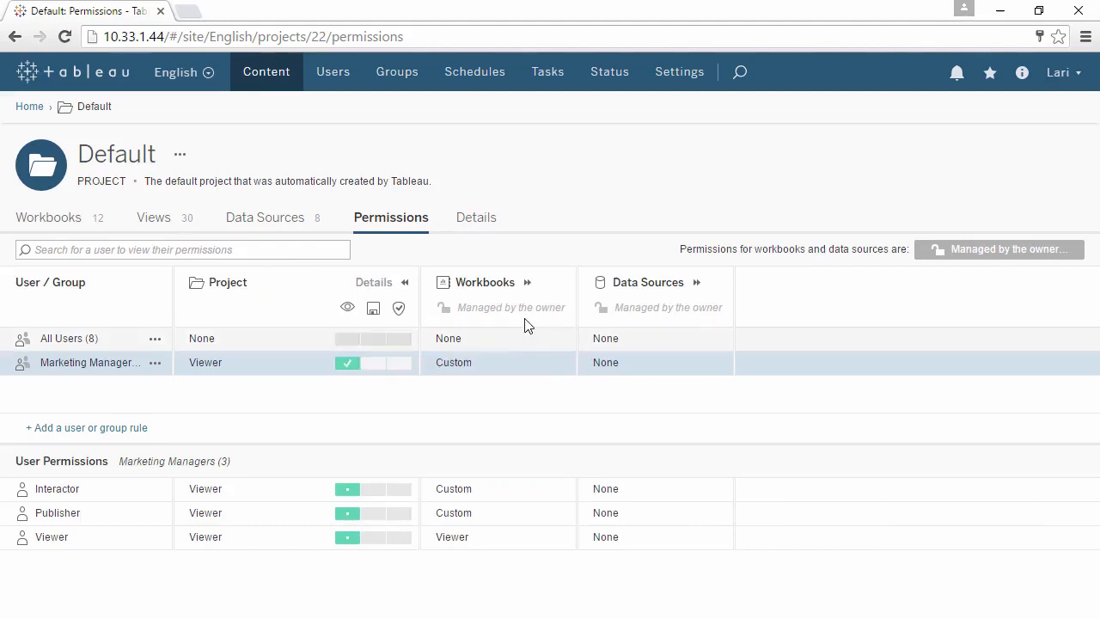
{"action": "left_click", "coordinate": [528, 283]}
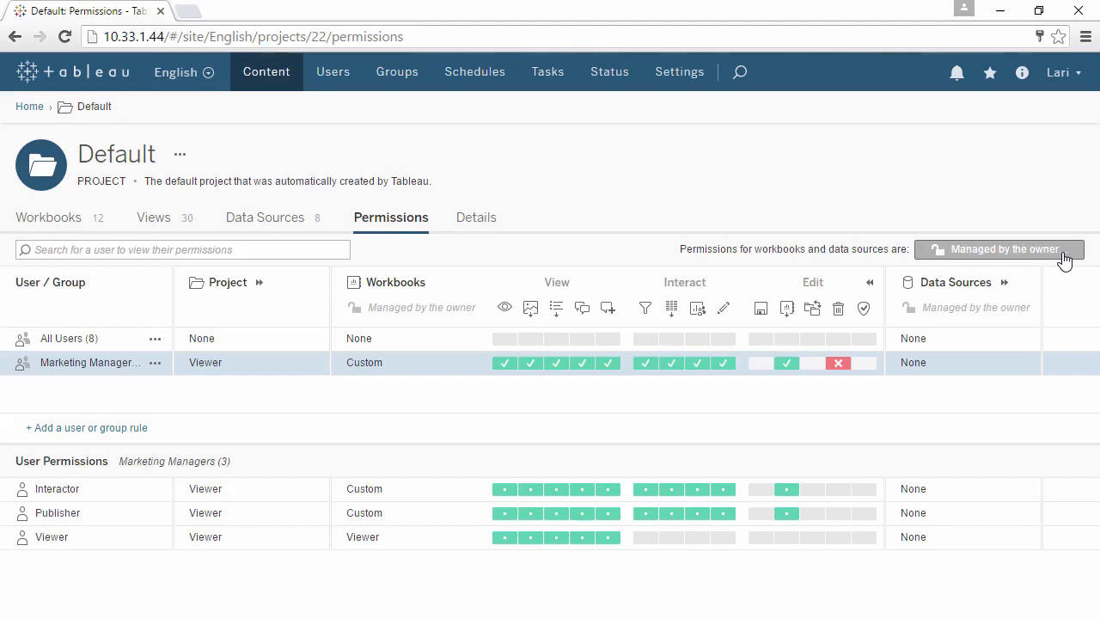
Change the Default project's content permissions to Locked to the project and save the setting
{"action": "left_click", "coordinate": [1004, 250]}
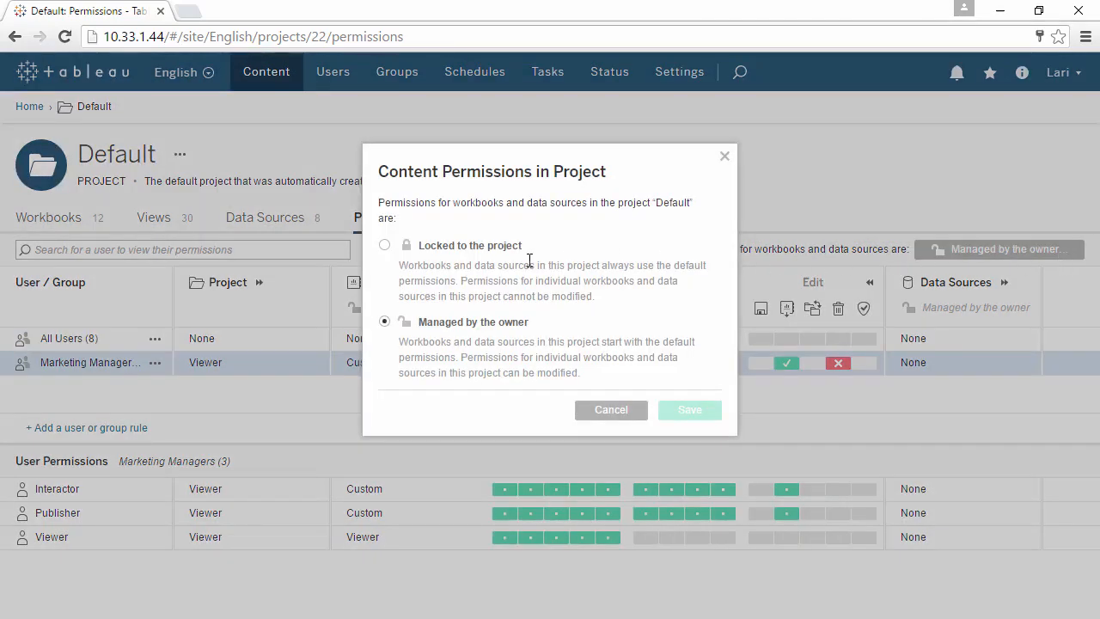
{"action": "left_click", "coordinate": [384, 246]}
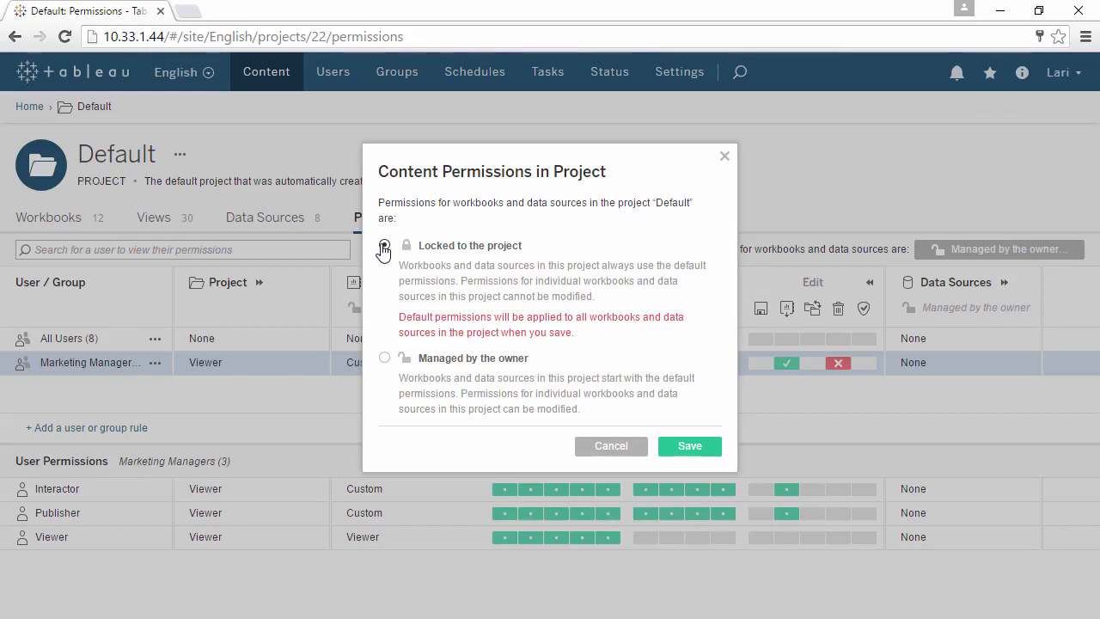
{"action": "left_click", "coordinate": [687, 446]}
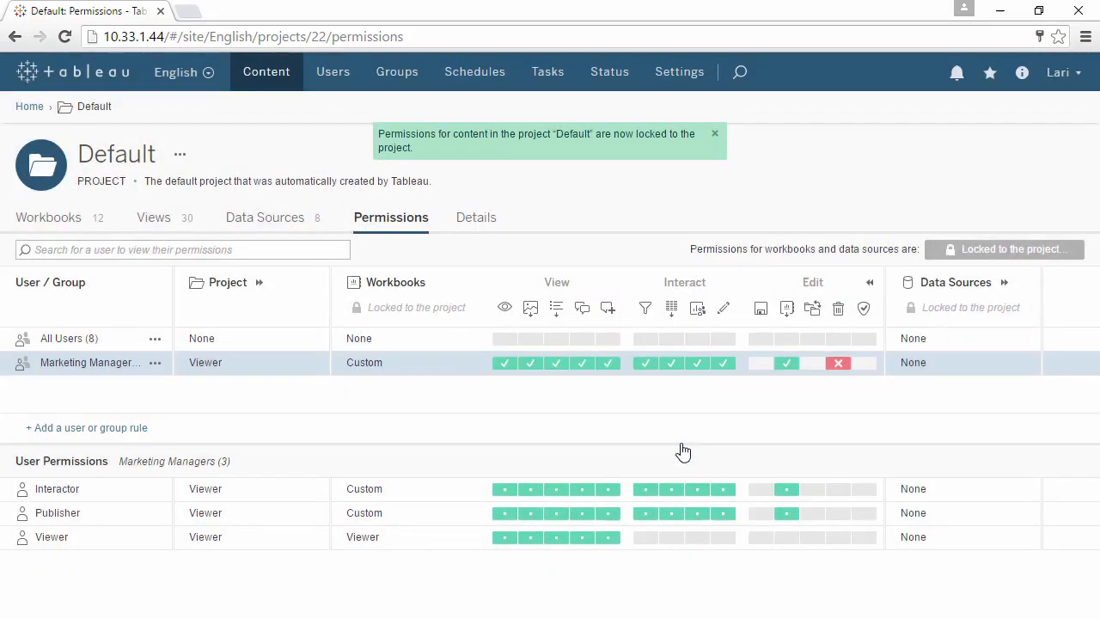